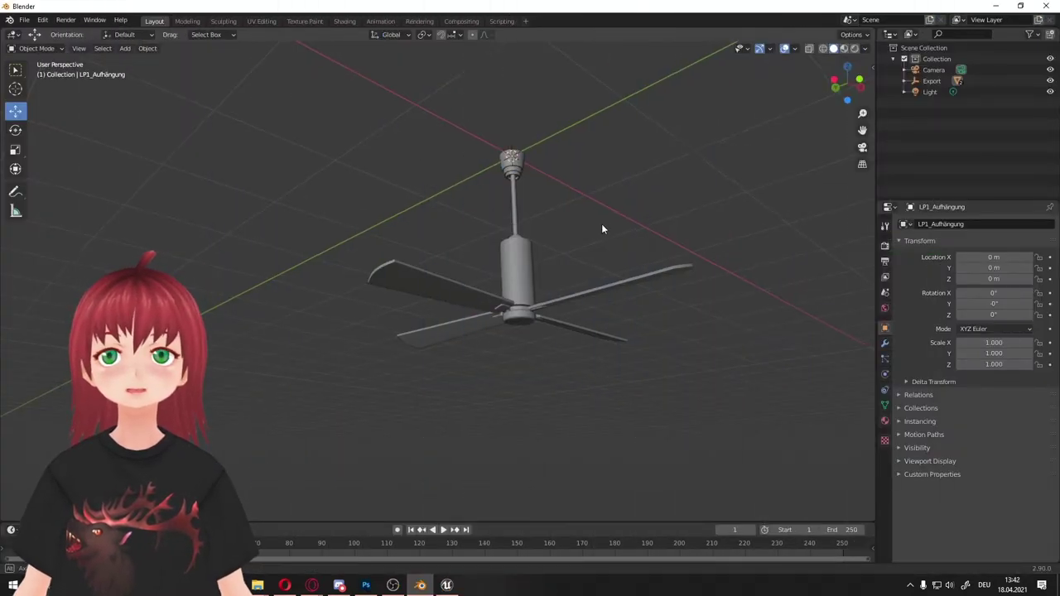
# Step: Orbit below the ceiling fan and select the LP1_Aufhängung mount and LP1_Flügel blades
pyautogui.moveTo(601, 224); pyautogui.dragTo(604, 293, button='middle')
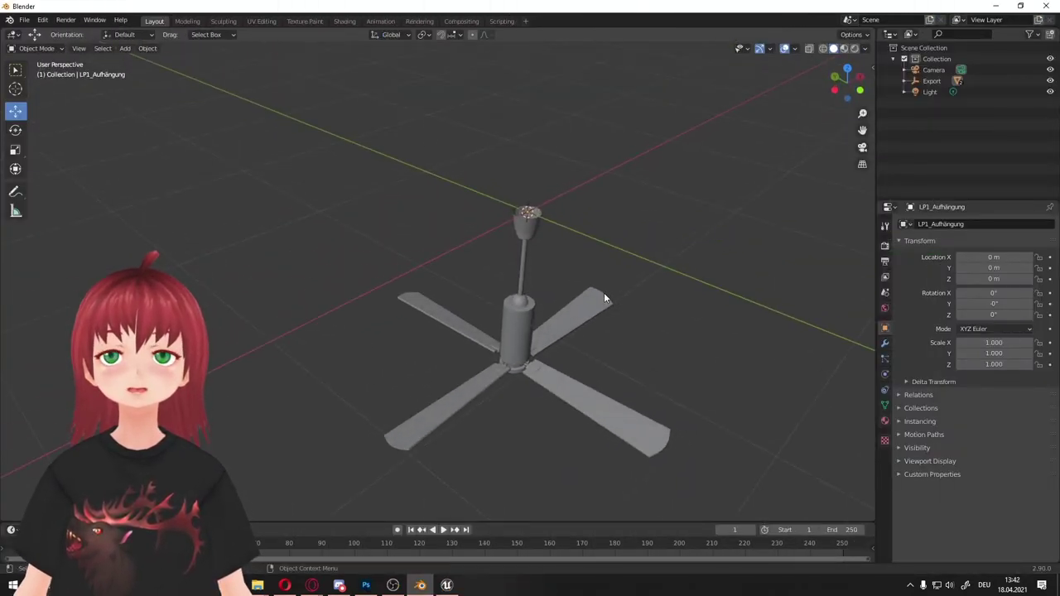
pyautogui.scroll(-3, 605, 294)
pyautogui.scroll(-1, 604, 294)
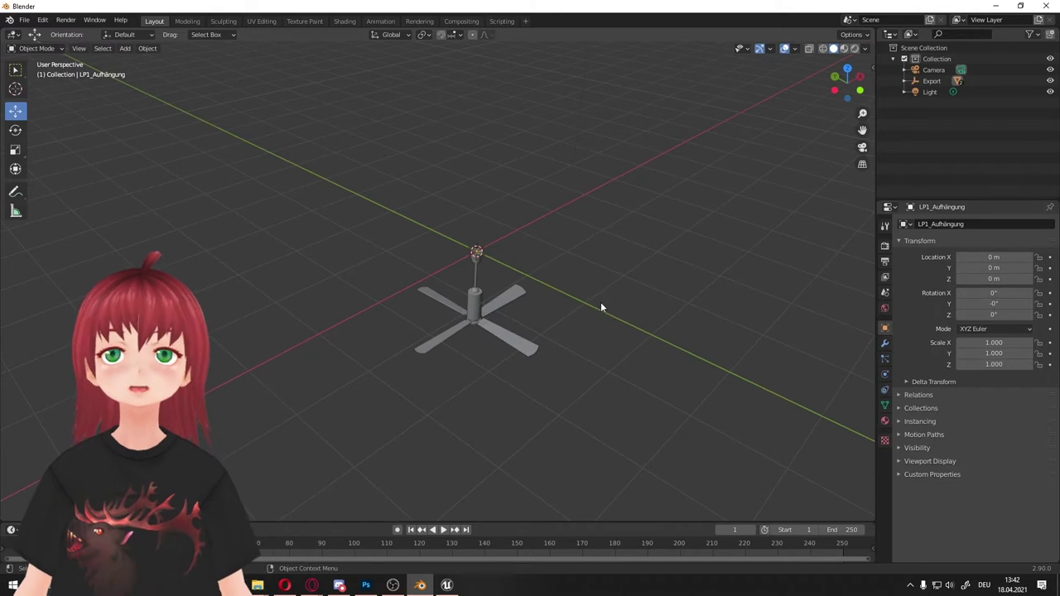
pyautogui.moveTo(602, 336); pyautogui.dragTo(602, 259, button='middle')
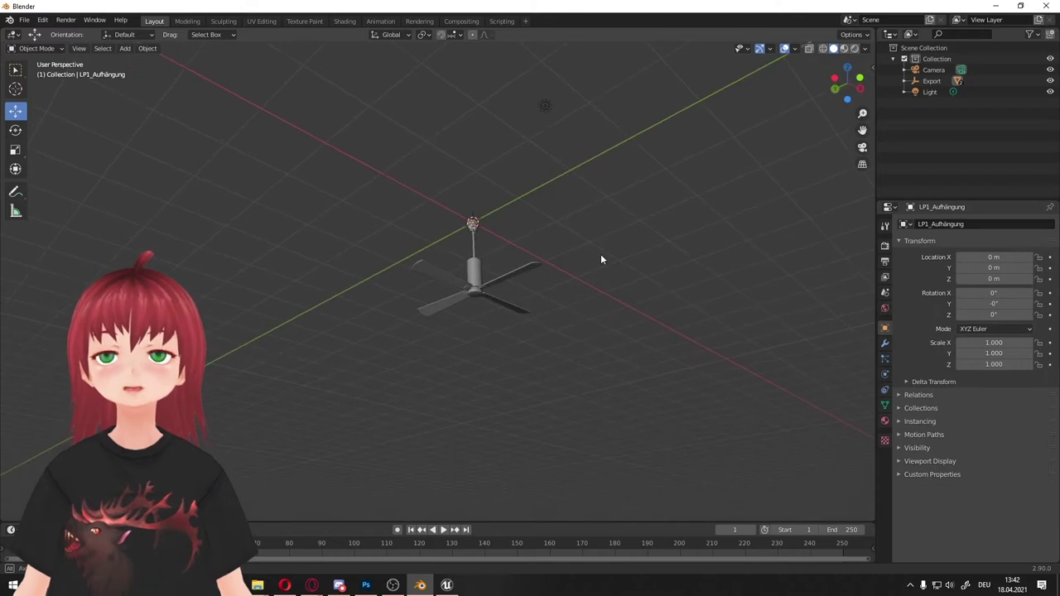
pyautogui.scroll(2, 601, 240)
pyautogui.scroll(2, 601, 240)
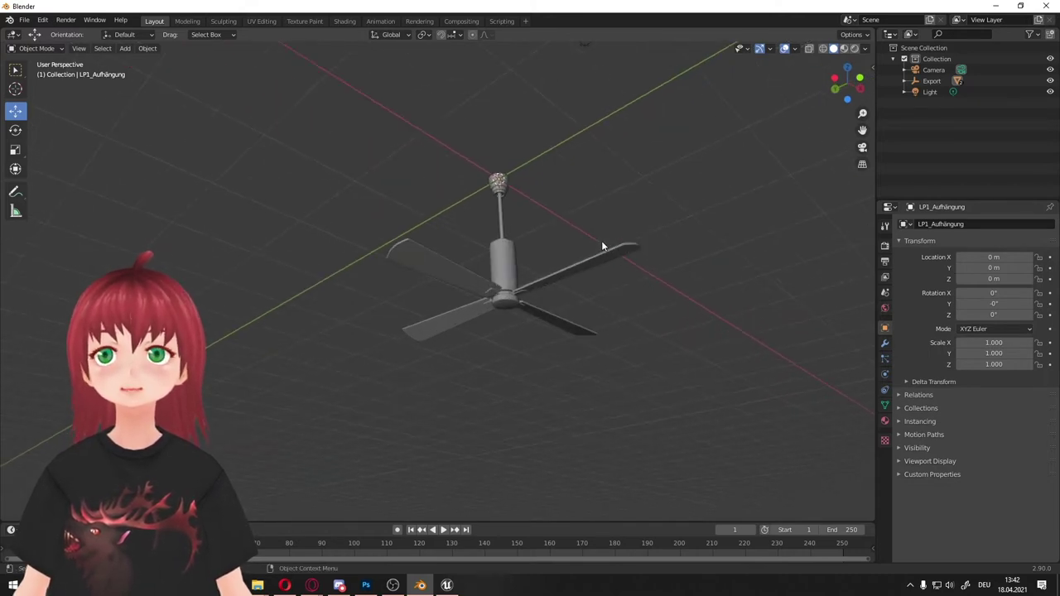
pyautogui.click(497, 251)
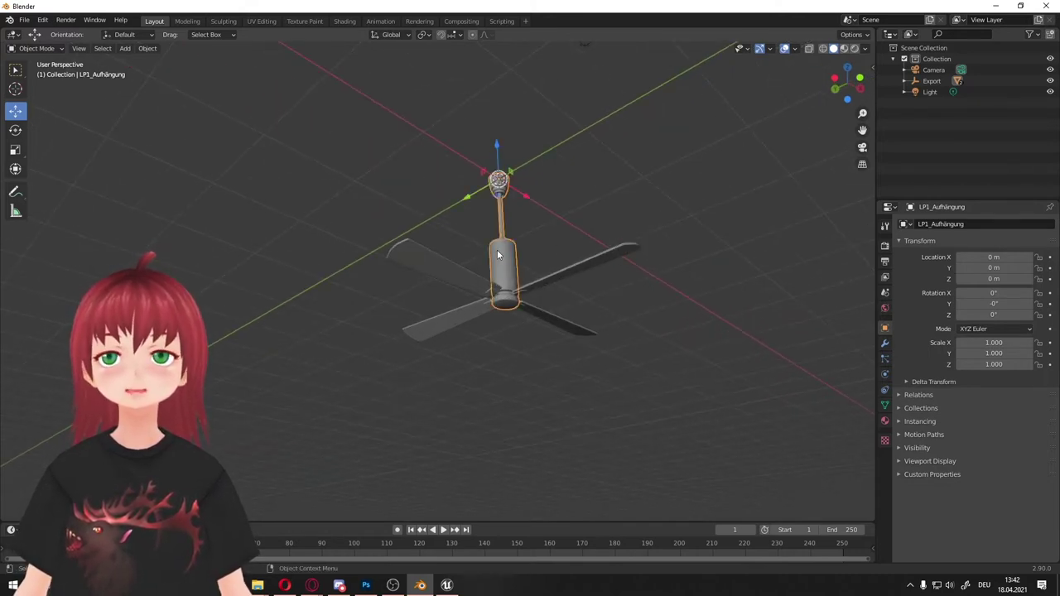
pyautogui.click(487, 271)
pyautogui.click(511, 272)
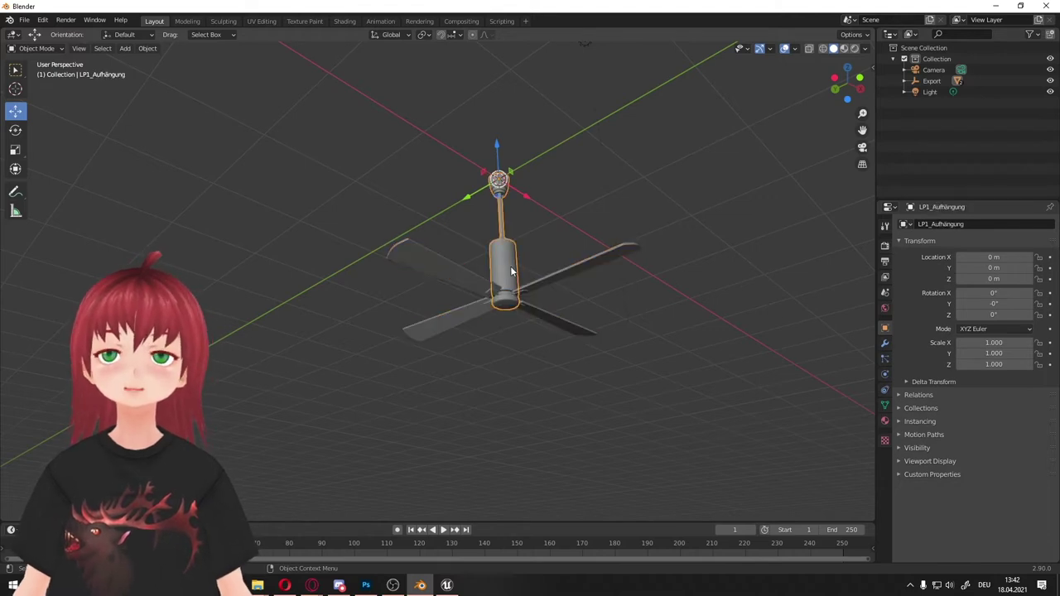
pyautogui.click(534, 288)
# Step: Test moving and spinning the blades, undoing both so they stay at 0°
pyautogui.moveTo(502, 208)
pyautogui.mouseDown()
pyautogui.moveTo(496, 116)
pyautogui.moveTo(497, 215)
pyautogui.mouseUp()
pyautogui.hotkey('ctrl', 'z')
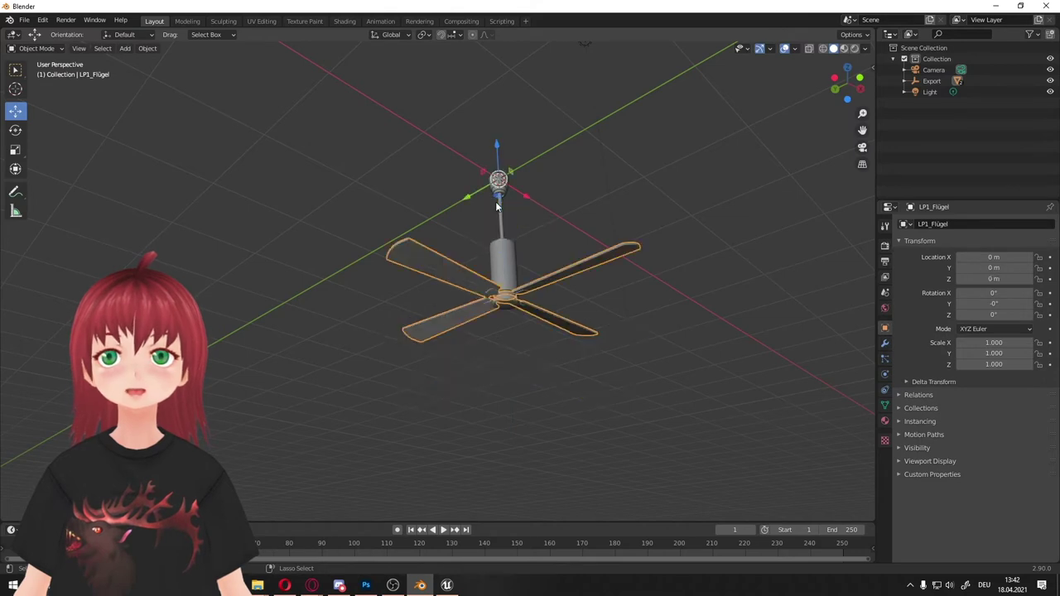
pyautogui.click(15, 130)
pyautogui.moveTo(480, 158); pyautogui.dragTo(325, 162)
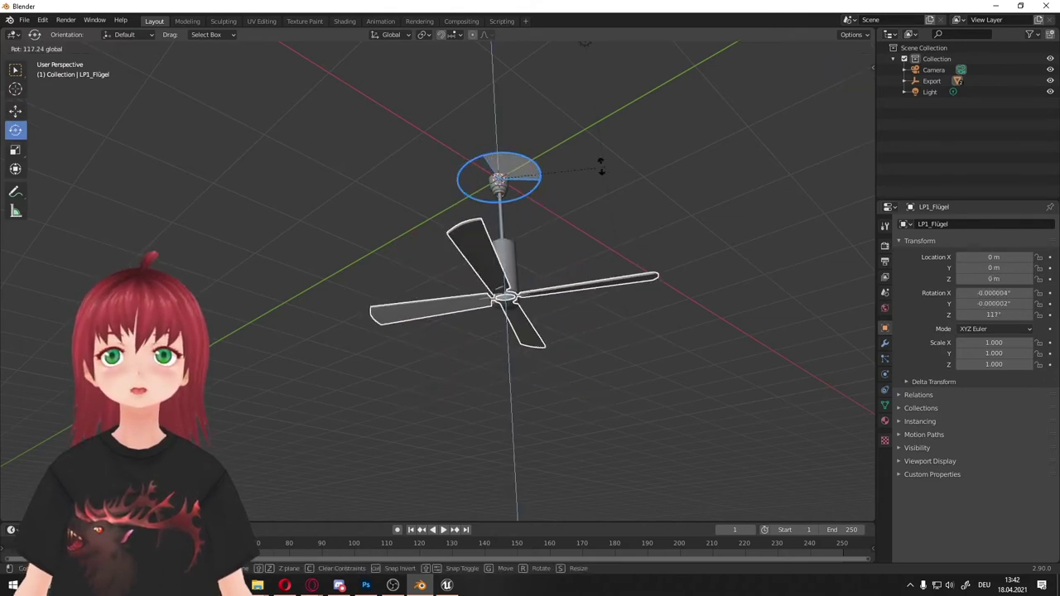
pyautogui.hotkey('ctrl', 'z')
# Step: Reselect the mount, deselect the blades, and minimize Blender to reveal Unreal
pyautogui.click(635, 213)
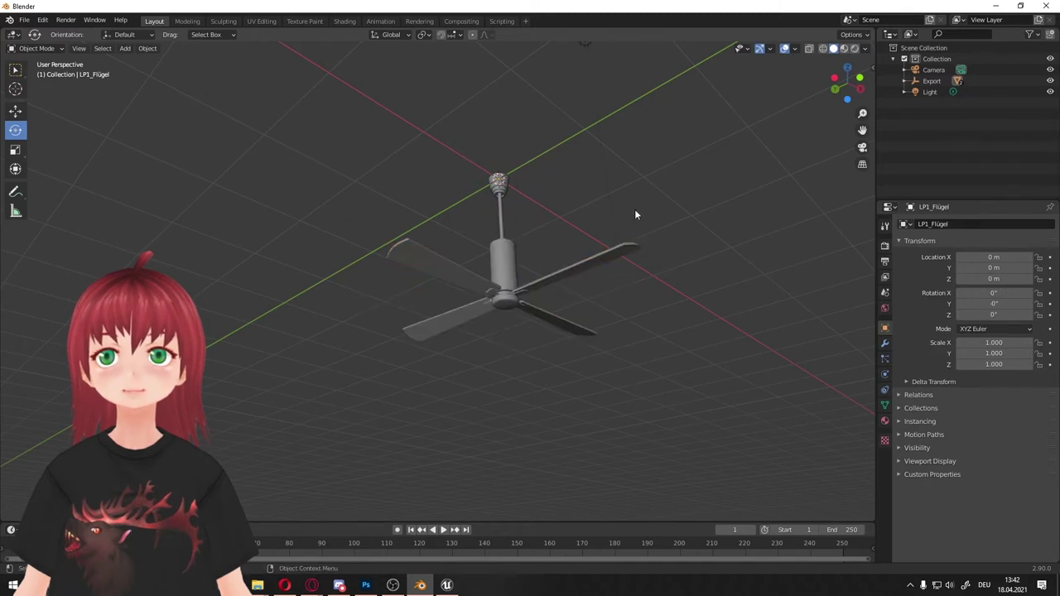
pyautogui.click(489, 245)
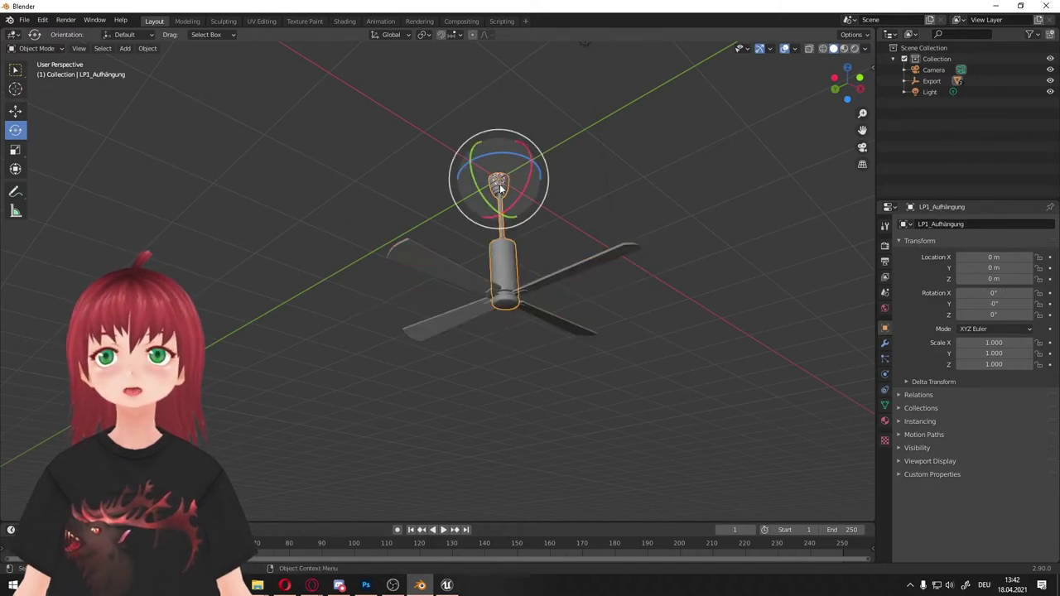
pyautogui.click(462, 272)
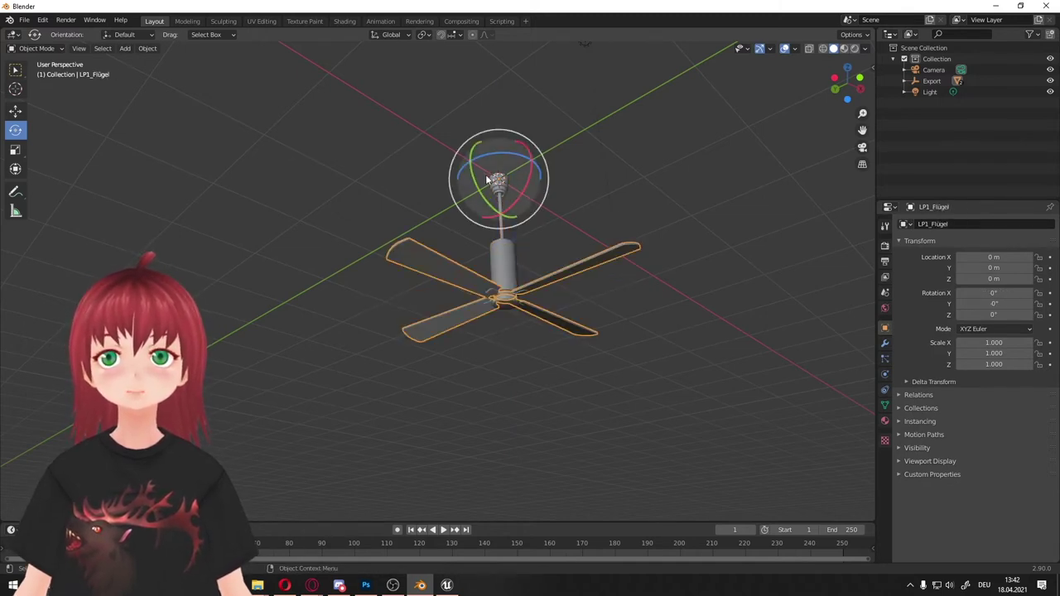
pyautogui.click(667, 179)
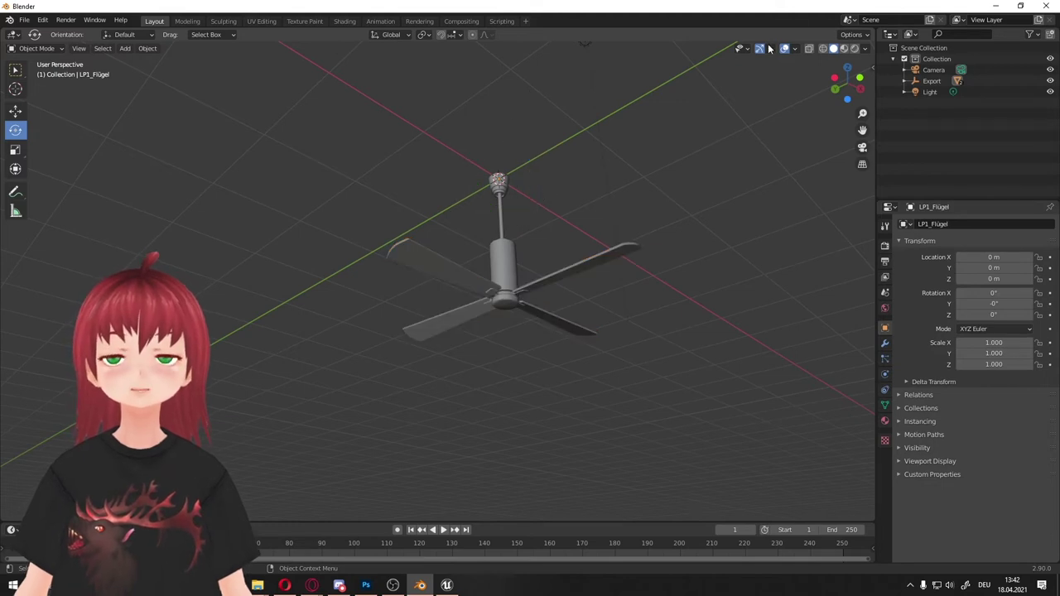
pyautogui.click(996, 6)
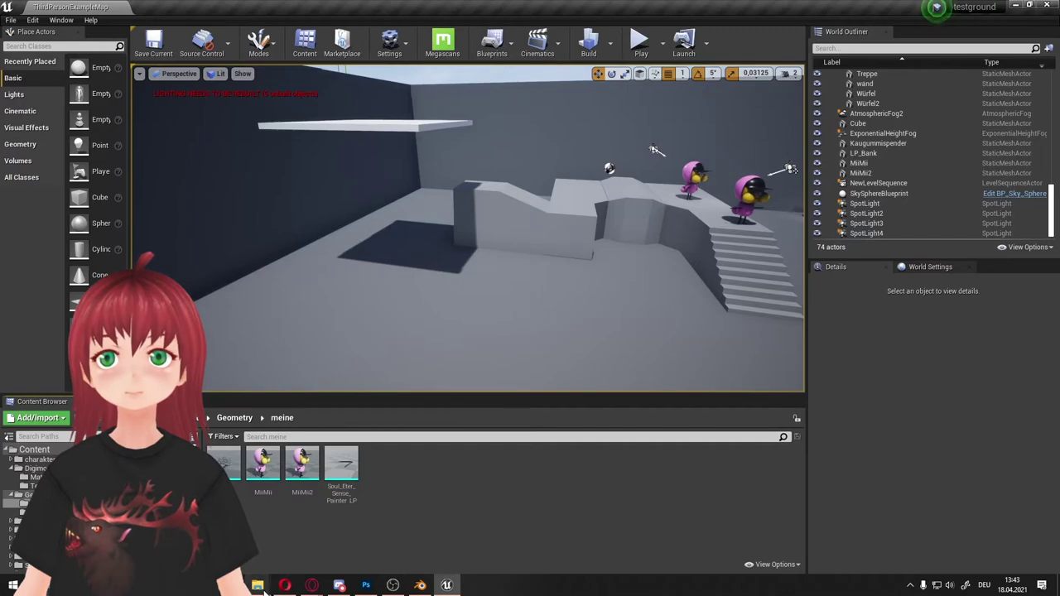
# Step: Bring File Explorer forward and browse to F:\3D_Stuff\FBX
pyautogui.moveTo(259, 587)
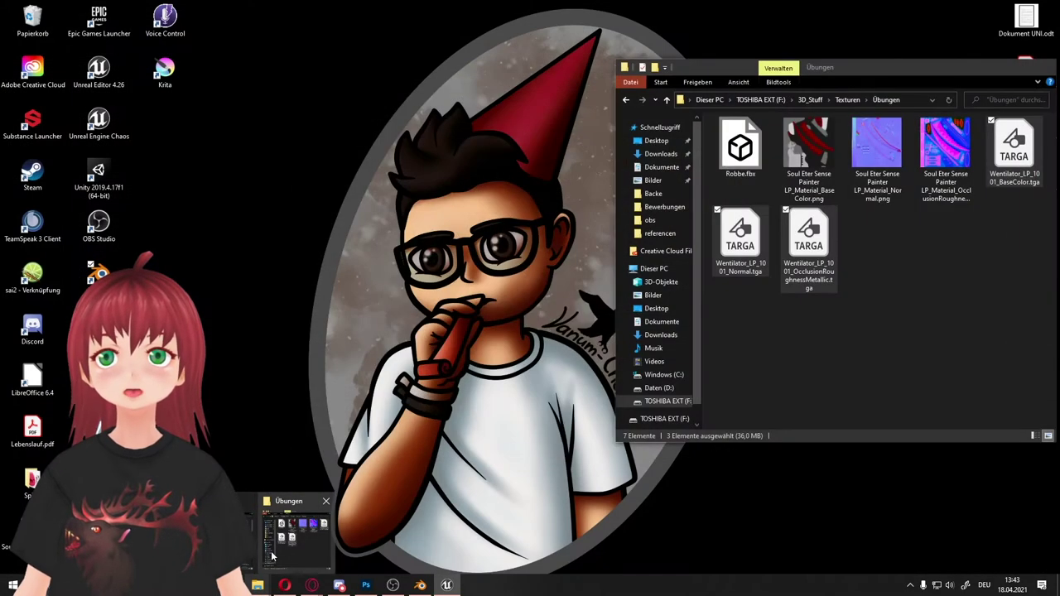
pyautogui.click(272, 557)
pyautogui.click(667, 401)
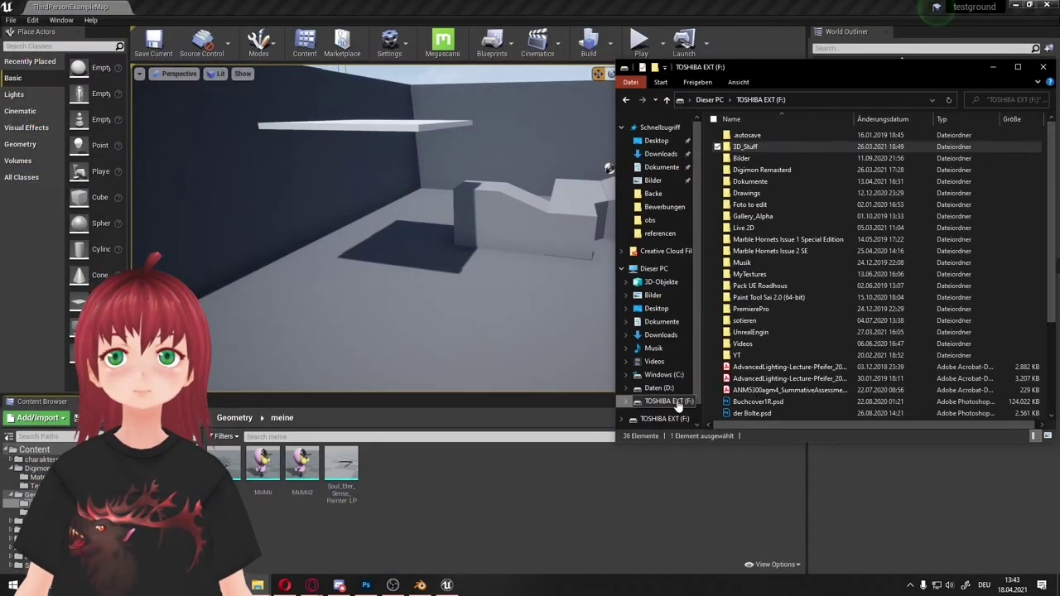
pyautogui.doubleClick(779, 147)
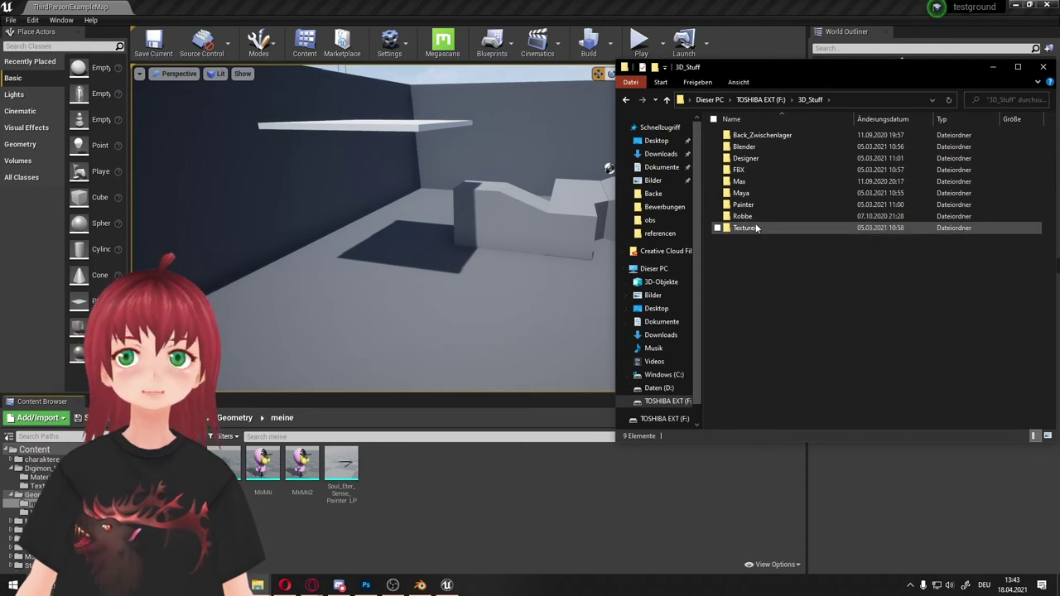
pyautogui.doubleClick(739, 170)
# Step: Open Test_Assets and drag Ventilator.fbx into the Content Browser's meine folder
pyautogui.click(779, 229)
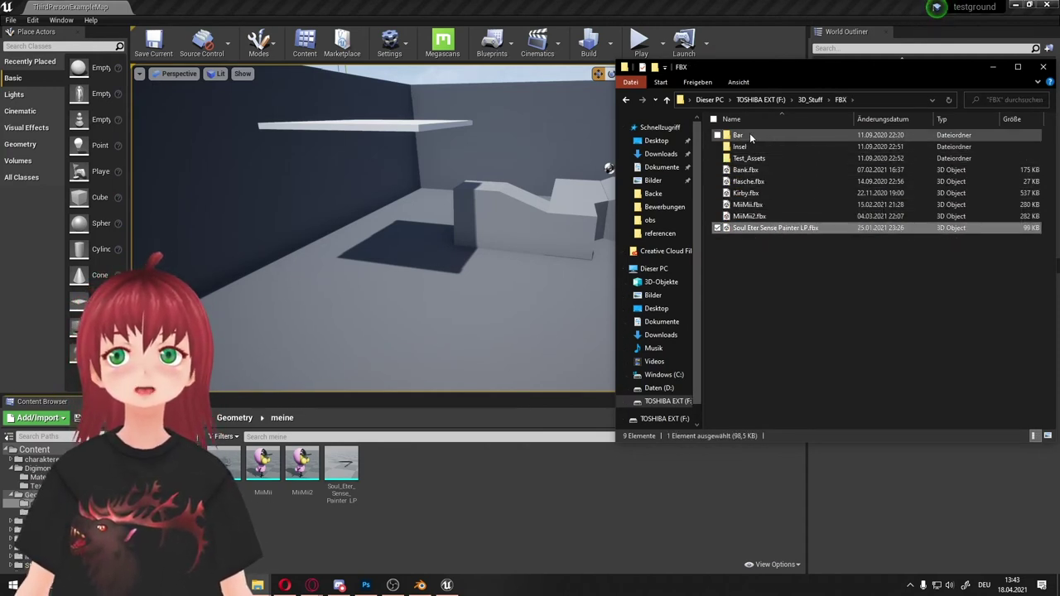
pyautogui.doubleClick(749, 159)
pyautogui.click(771, 346)
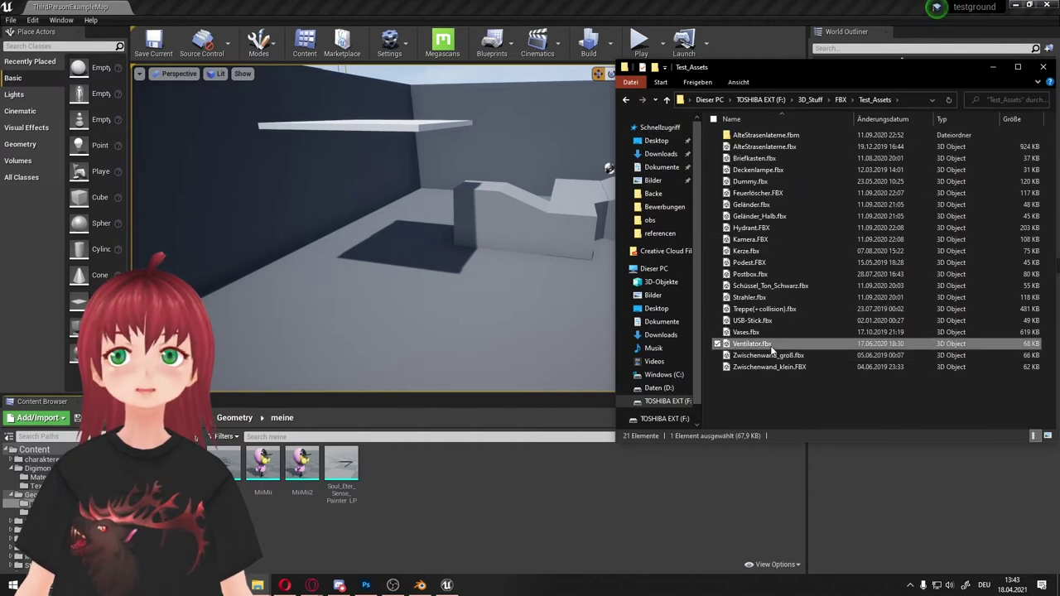
pyautogui.moveTo(758, 345); pyautogui.dragTo(520, 479)
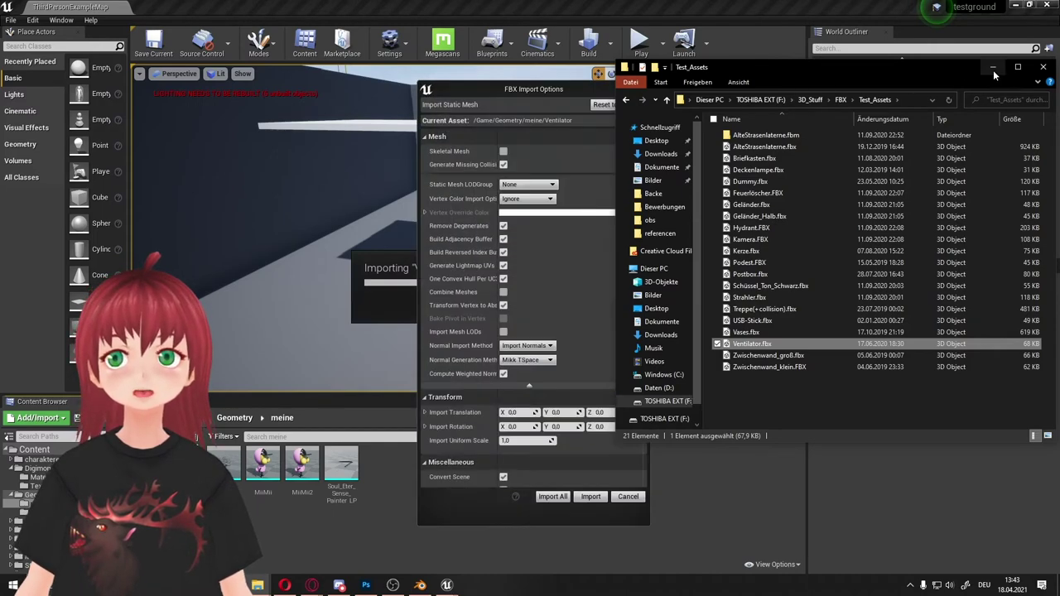
# Step: Minimize Explorer and confirm the FBX import of the fan meshes
pyautogui.click(994, 67)
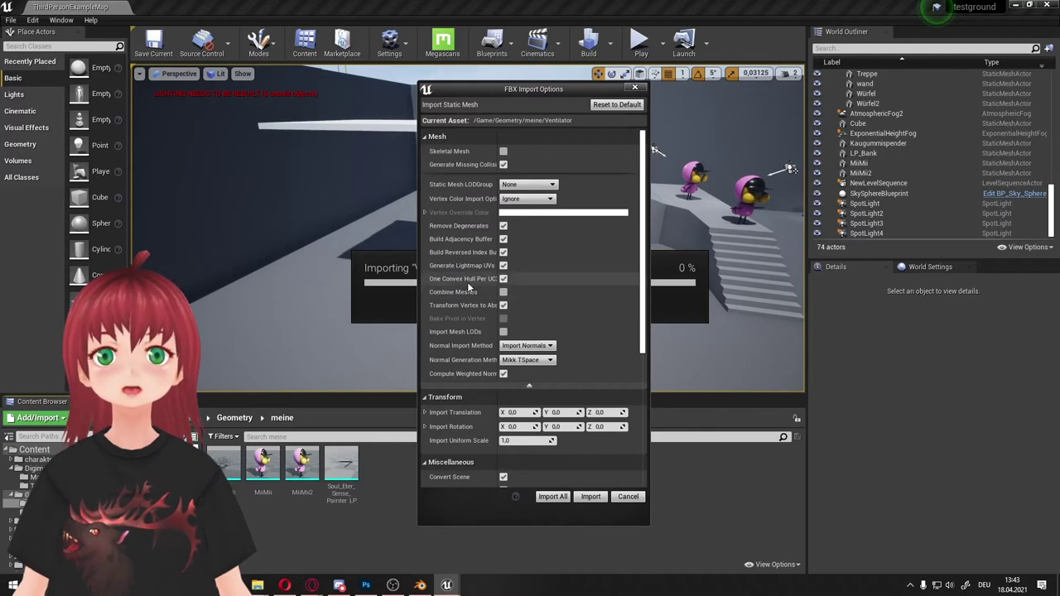
pyautogui.click(590, 496)
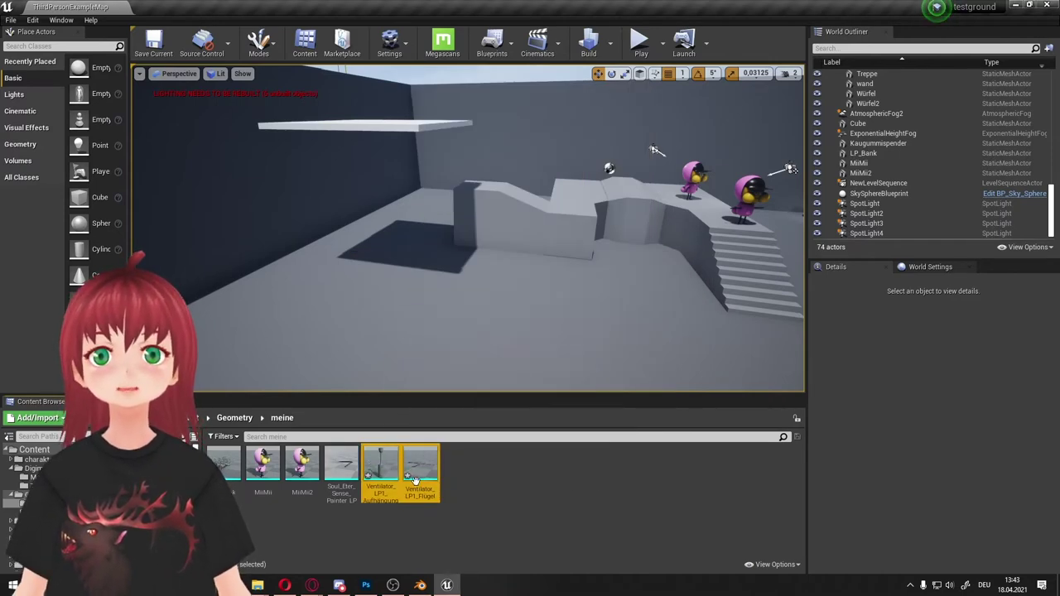
pyautogui.click(378, 477)
# Step: Create an Actor Blueprint Class named Ventilator and open it for editing
pyautogui.rightClick(470, 492)
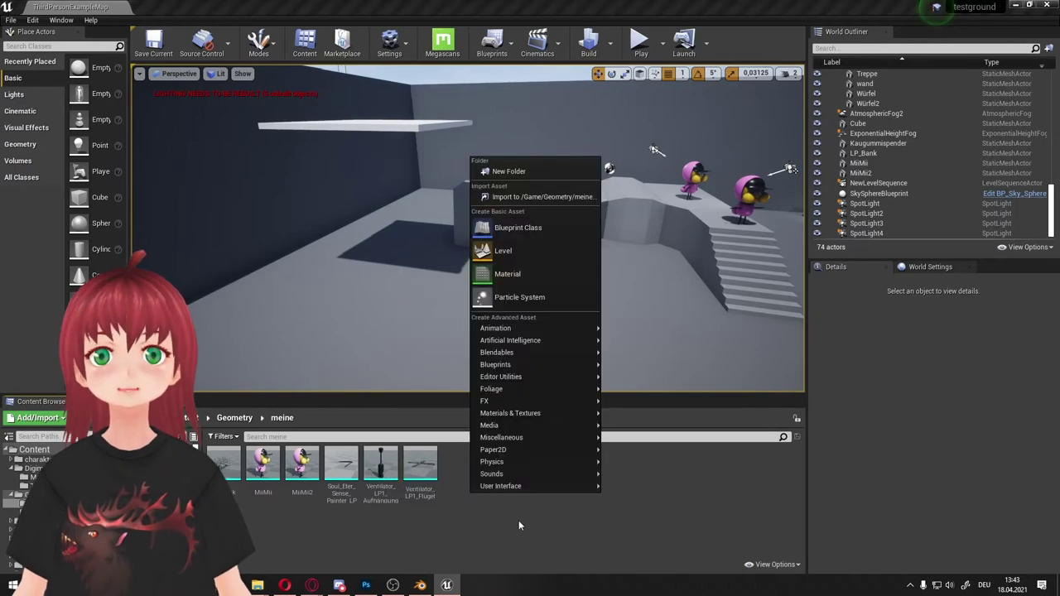
pyautogui.click(525, 229)
pyautogui.click(453, 205)
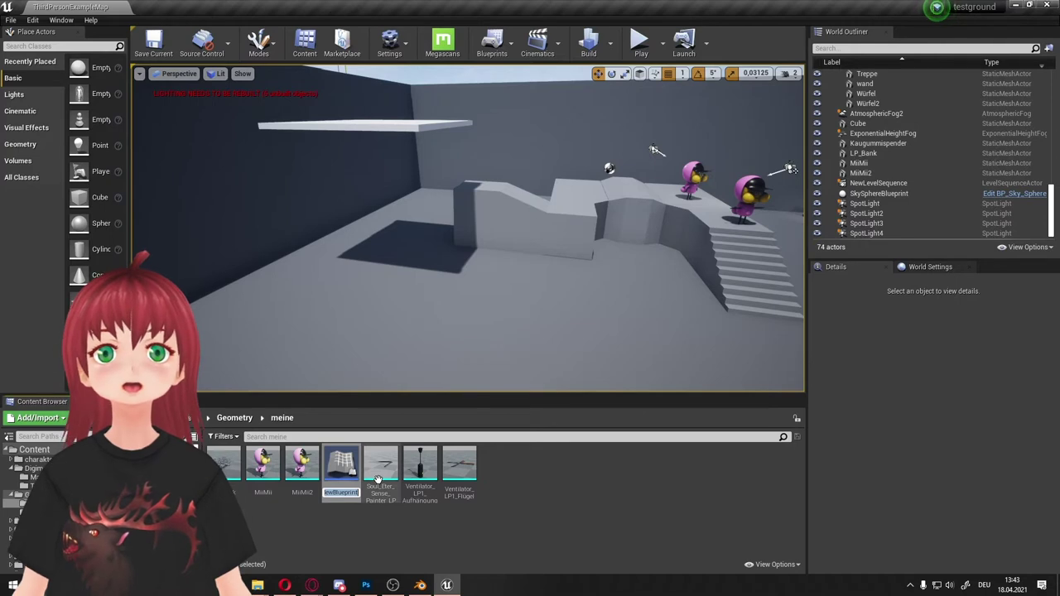
pyautogui.write('Ventila')
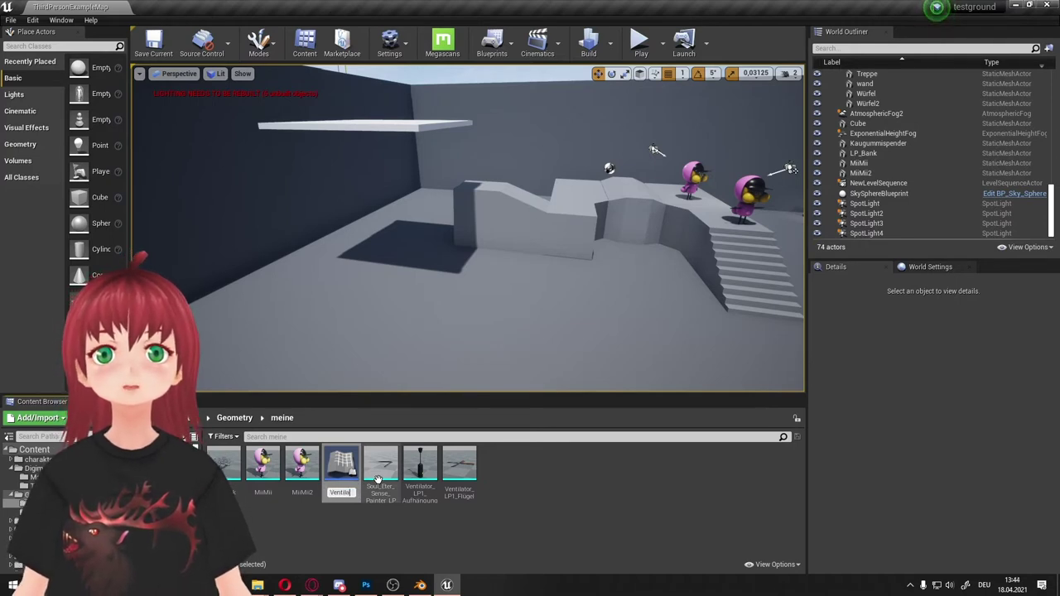
pyautogui.write('tor')
pyautogui.press('Return')
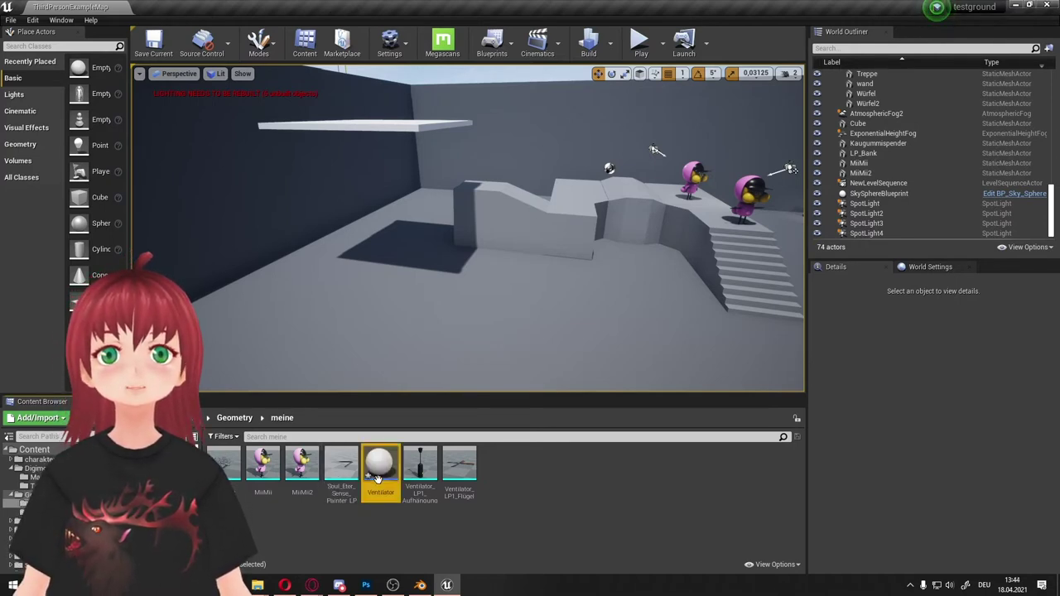
pyautogui.doubleClick(377, 479)
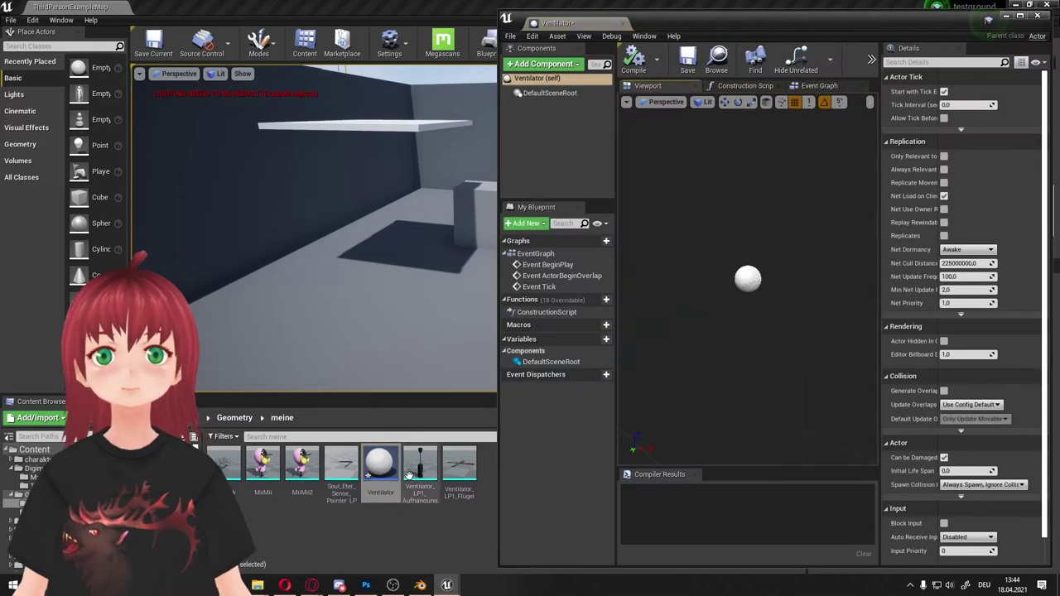
# Step: Add the Ventilator_LP1_Aufhängung and Ventilator_LP1_Flügel meshes as Blueprint components
pyautogui.click(427, 471)
pyautogui.keyDown('ctrl'); pyautogui.click(459, 472); pyautogui.keyUp('ctrl')
pyautogui.moveTo(460, 472); pyautogui.dragTo(764, 311)
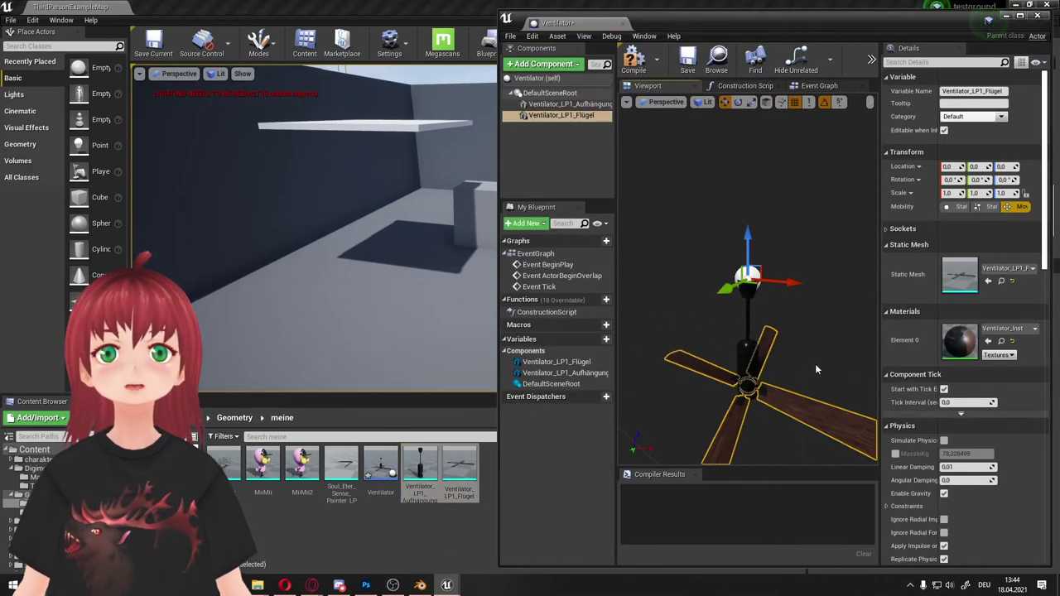
pyautogui.click(754, 364)
# Step: Test-rotate the Flügel blades, reset their Rotation Z to 0, and show the Event Graph
pyautogui.doubleClick(561, 115)
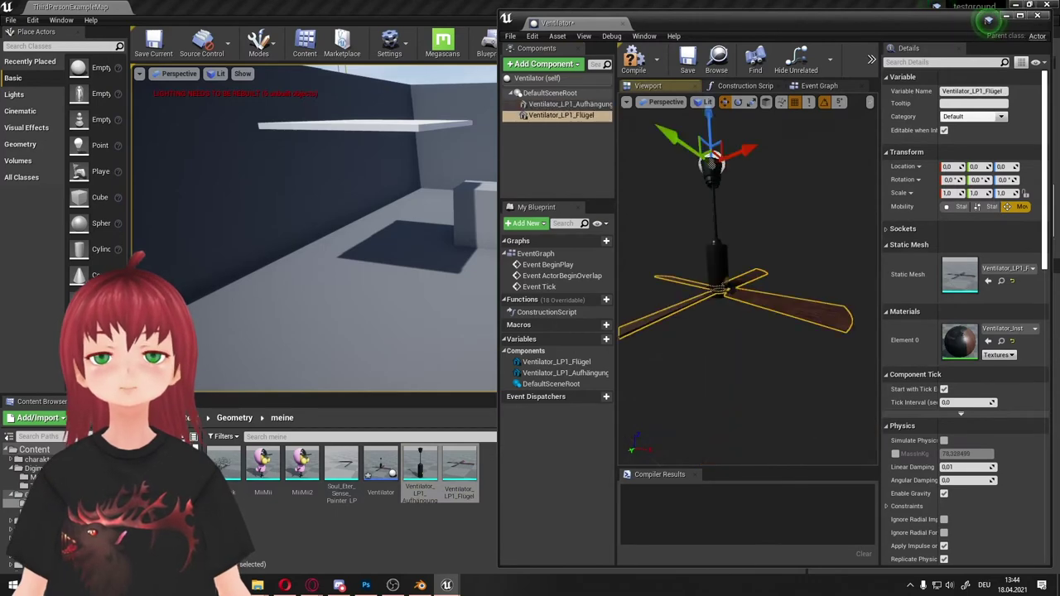
pyautogui.press('e')
pyautogui.moveTo(748, 141); pyautogui.dragTo(878, 137)
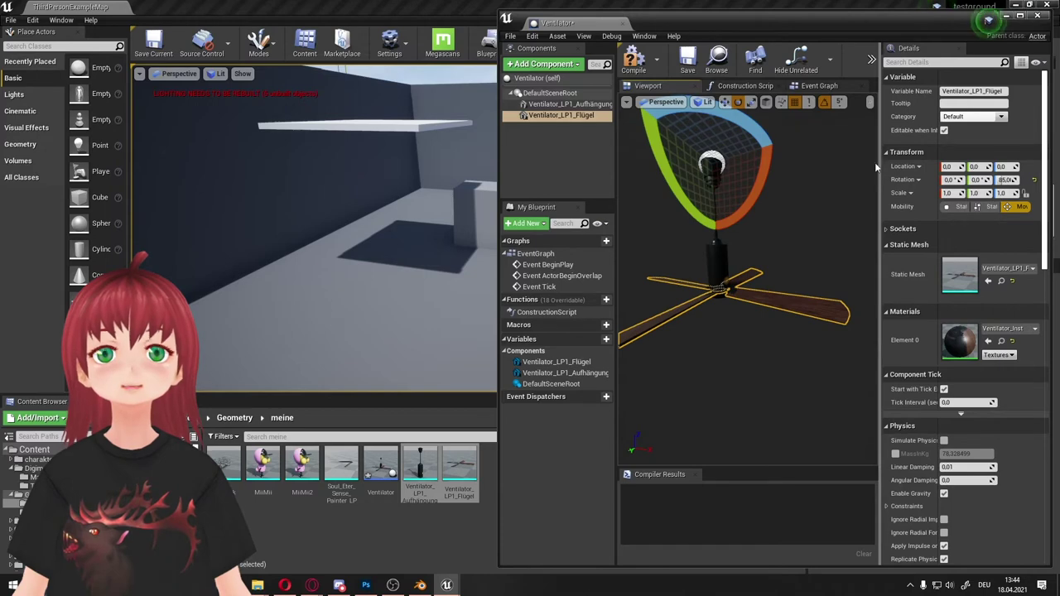
pyautogui.click(1021, 17)
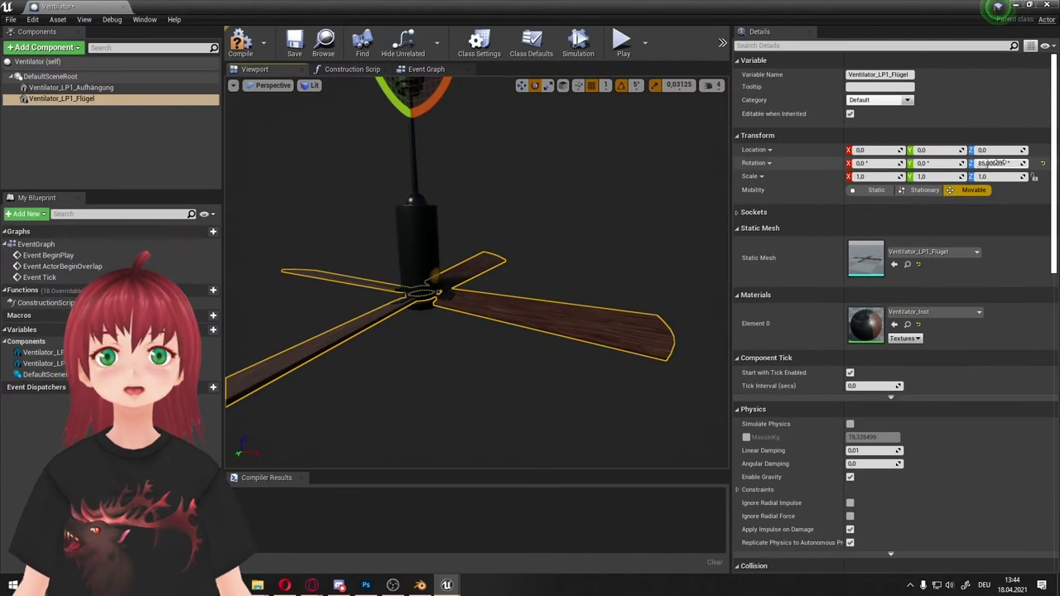
pyautogui.click(1035, 163)
pyautogui.click(426, 68)
pyautogui.scroll(-2, 654, 316)
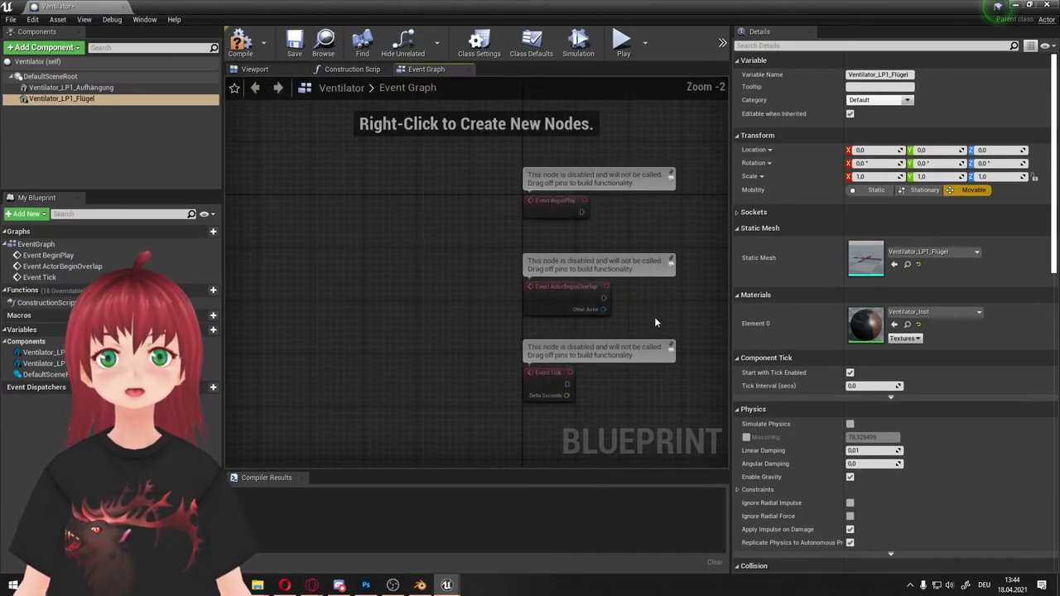
# Step: Delete the BeginPlay and ActorBeginOverlap events, keeping and repositioning Event Tick
pyautogui.moveTo(654, 317); pyautogui.dragTo(490, 304, button='right')
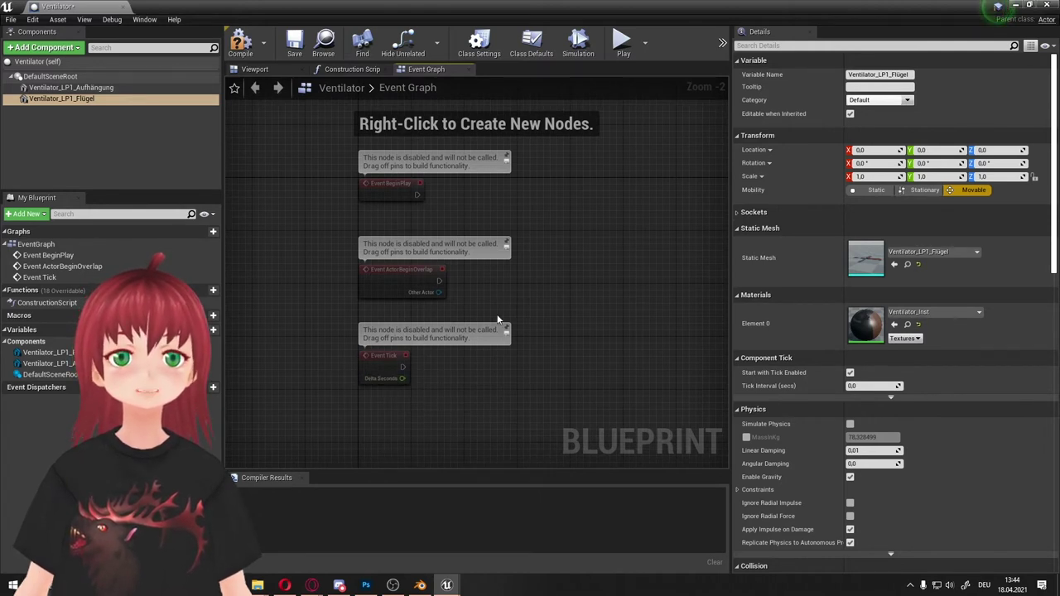
pyautogui.moveTo(428, 243); pyautogui.dragTo(340, 173)
pyautogui.press('Delete')
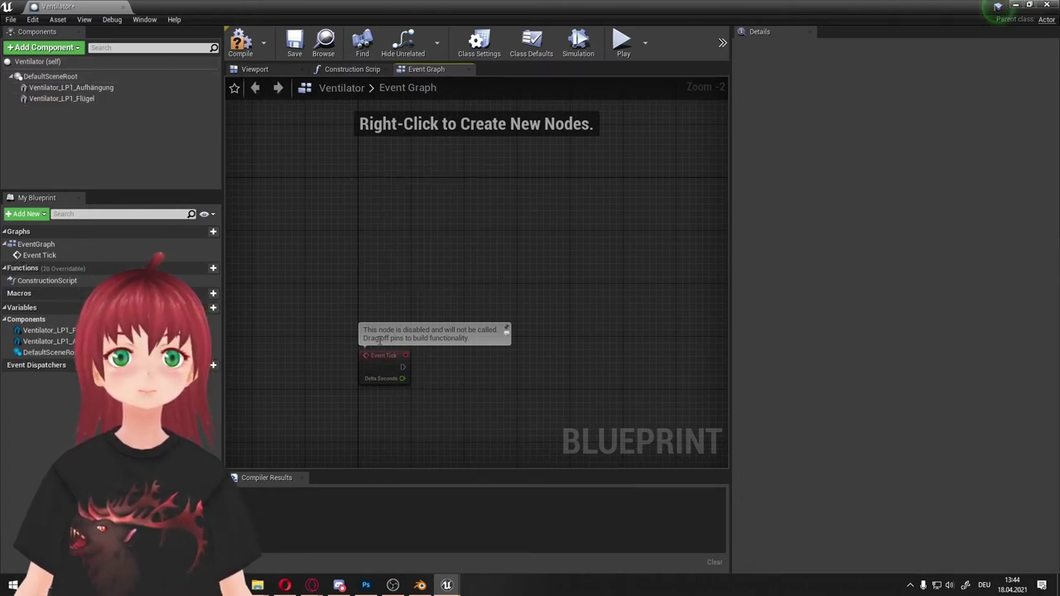
pyautogui.moveTo(380, 359); pyautogui.dragTo(415, 213)
pyautogui.click(458, 266)
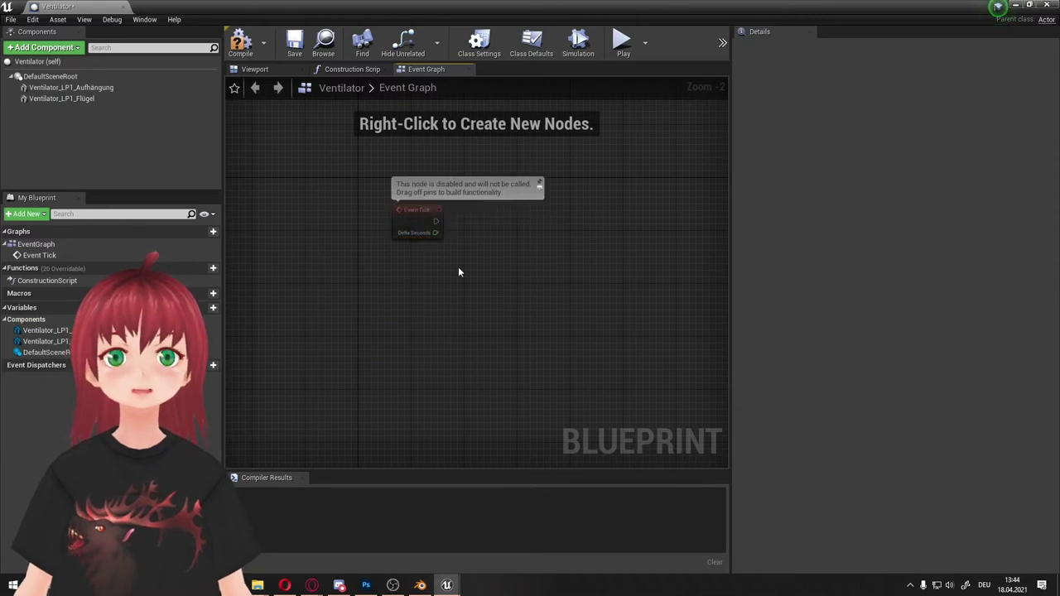
pyautogui.click(531, 193)
pyautogui.click(541, 189)
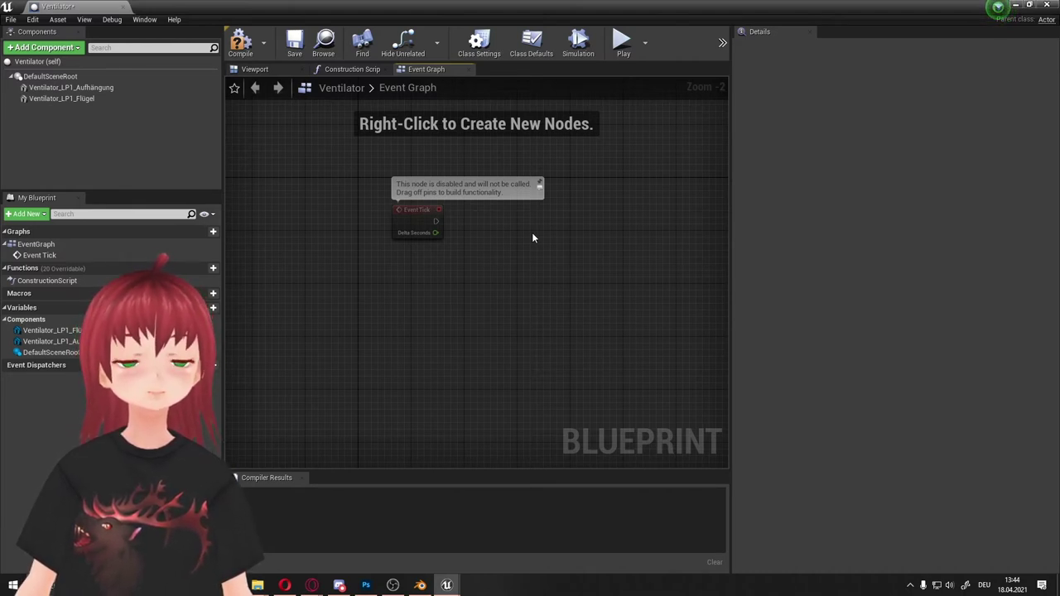
# Step: Add an AddRelativeRotation node for Ventilator_LP1_Flügel via the 'addrel' search
pyautogui.rightClick(532, 238)
pyautogui.write('ad')
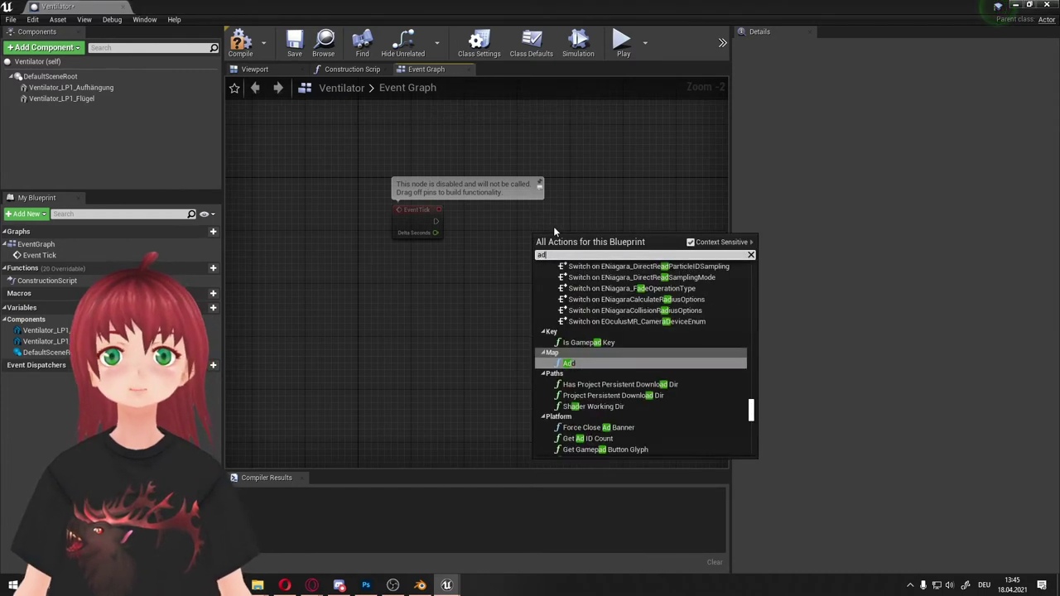
pyautogui.write('drel')
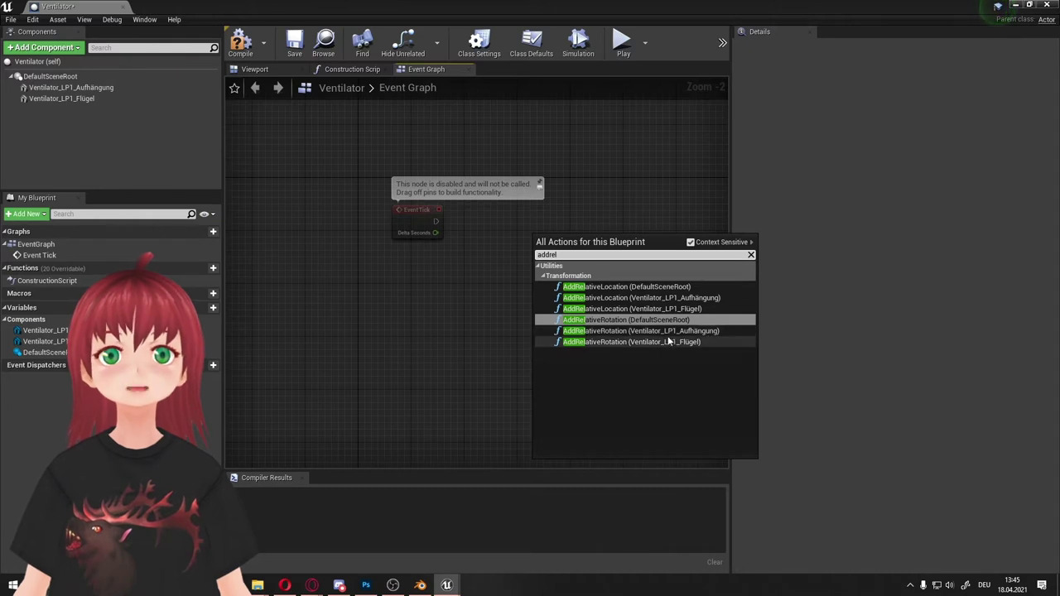
pyautogui.click(603, 342)
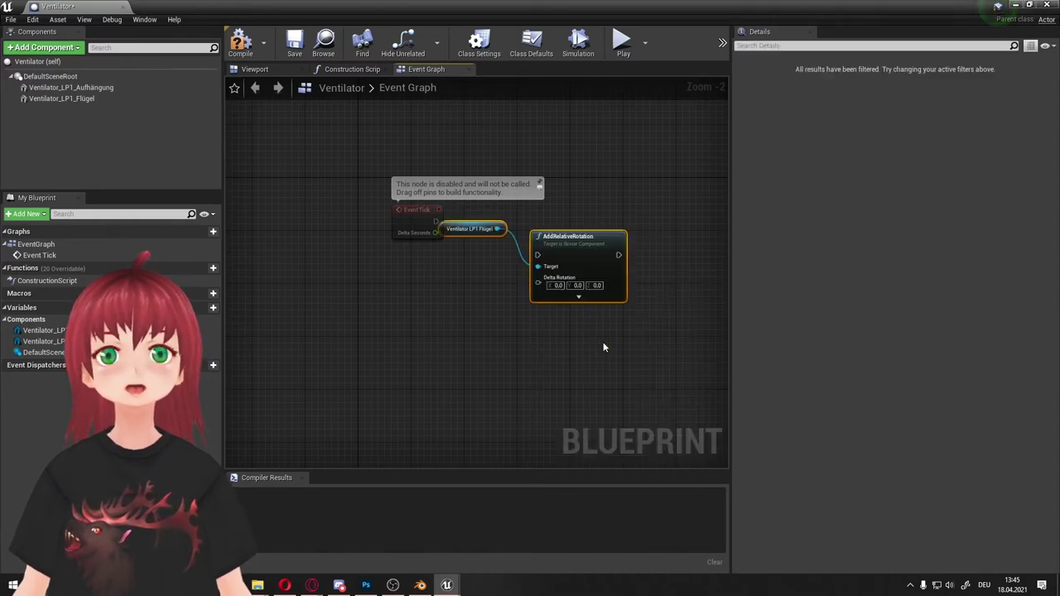
pyautogui.moveTo(478, 228)
pyautogui.mouseDown()
pyautogui.moveTo(571, 136)
pyautogui.moveTo(580, 164)
pyautogui.mouseUp()
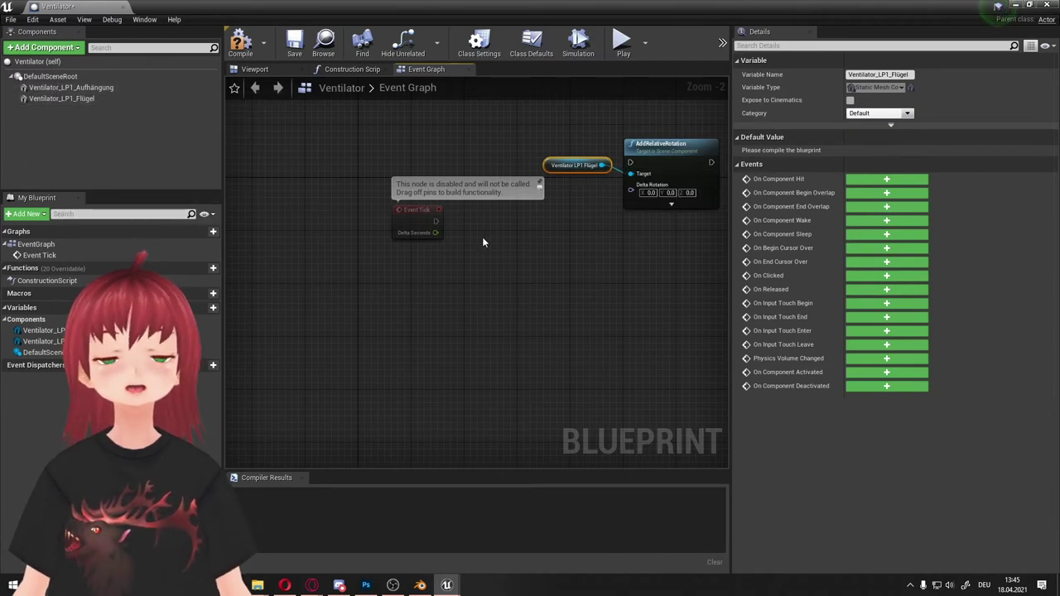
pyautogui.click(626, 269)
# Step: Rearrange the Flügel and AddRelativeRotation nodes and add a Make Rotator node
pyautogui.rightClick(509, 299)
pyautogui.moveTo(577, 235); pyautogui.dragTo(515, 254, button='right')
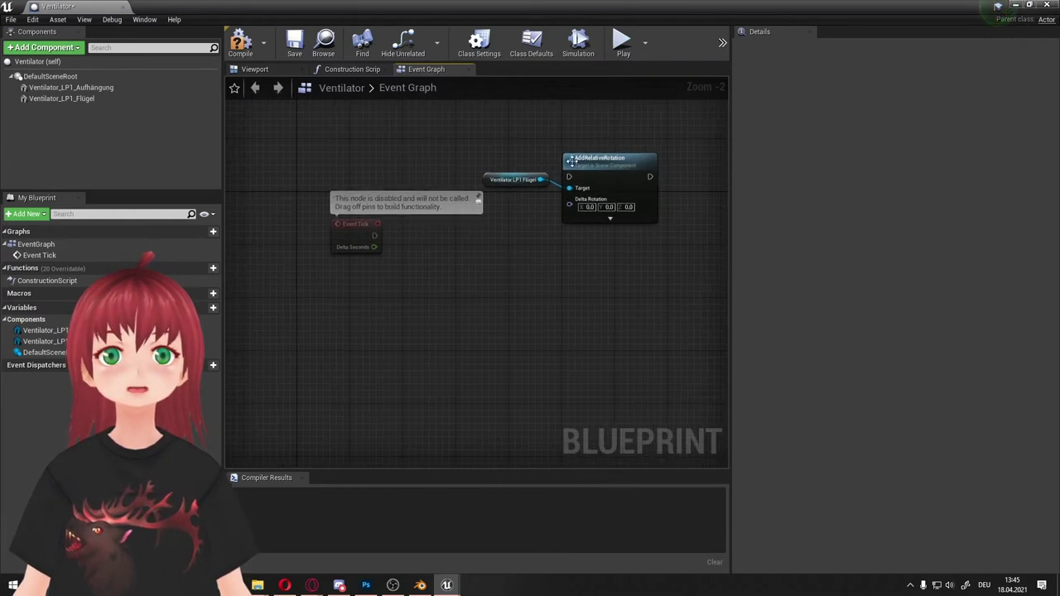
pyautogui.moveTo(593, 157); pyautogui.dragTo(626, 217)
pyautogui.moveTo(520, 172); pyautogui.dragTo(540, 232)
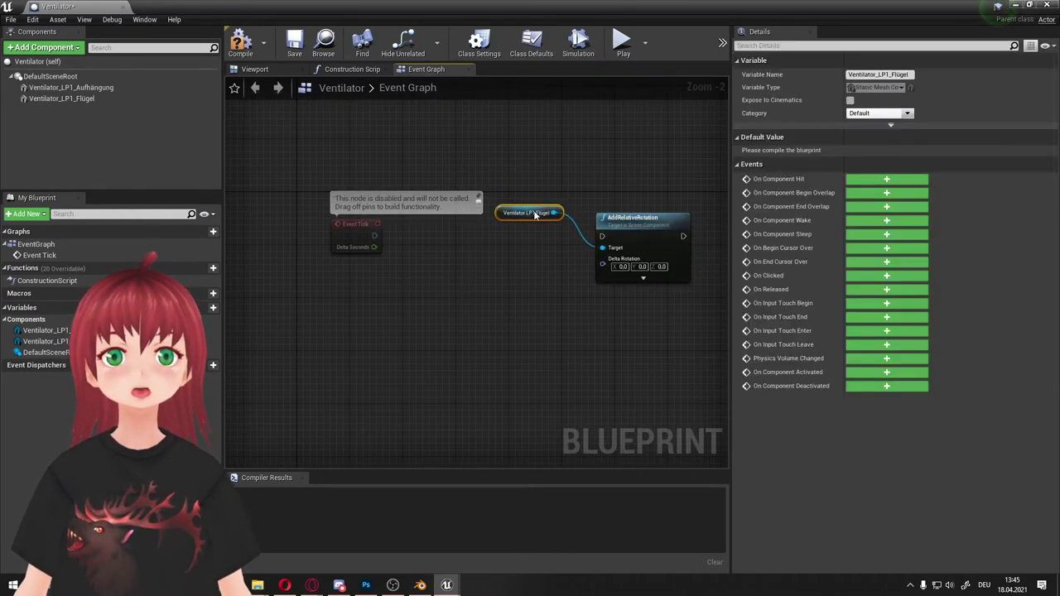
pyautogui.click(460, 288)
pyautogui.rightClick(446, 291)
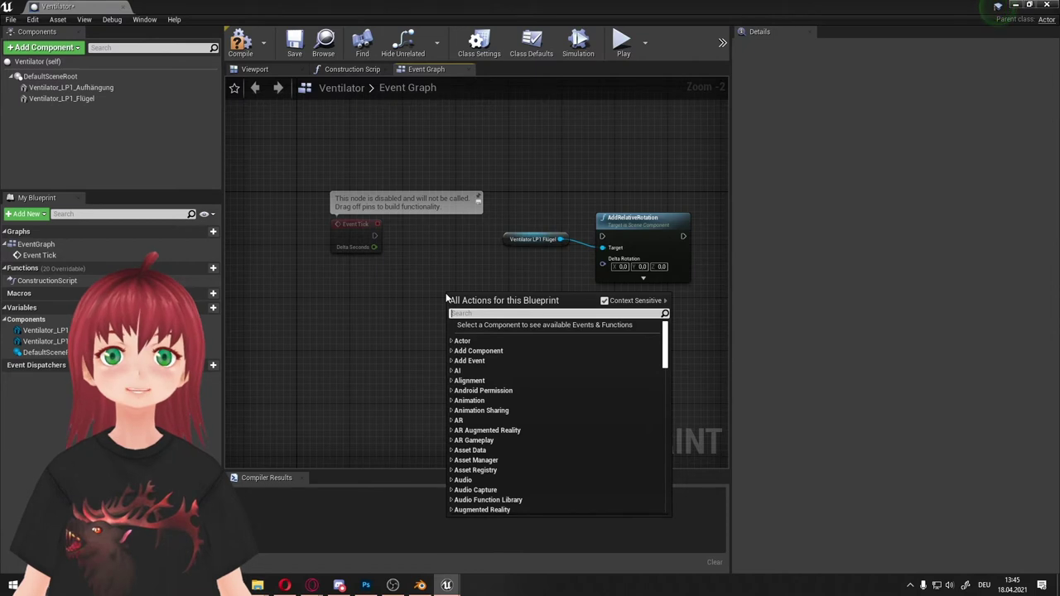
pyautogui.write('maker')
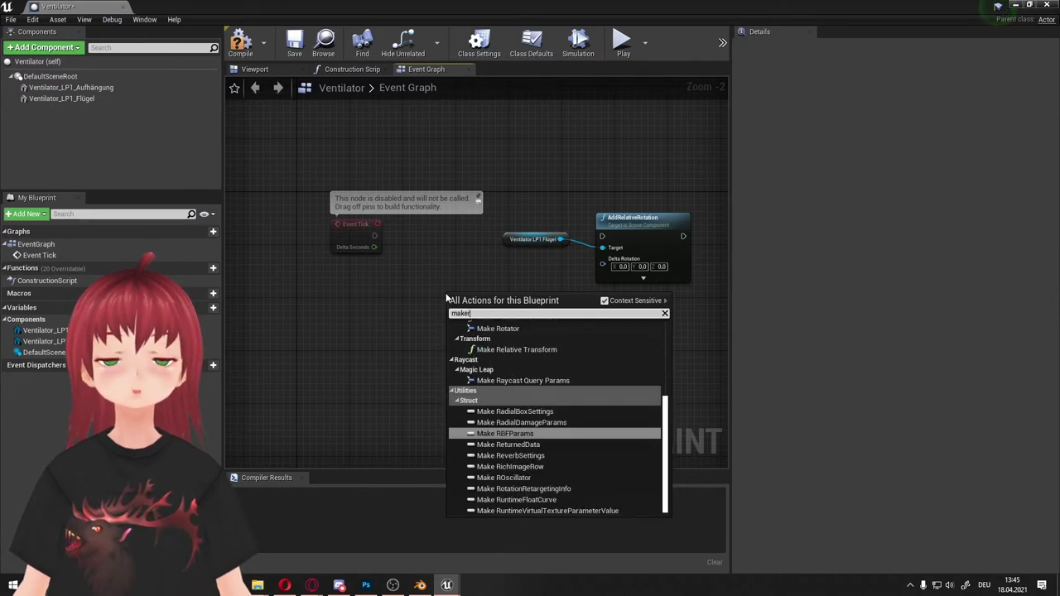
pyautogui.write('o')
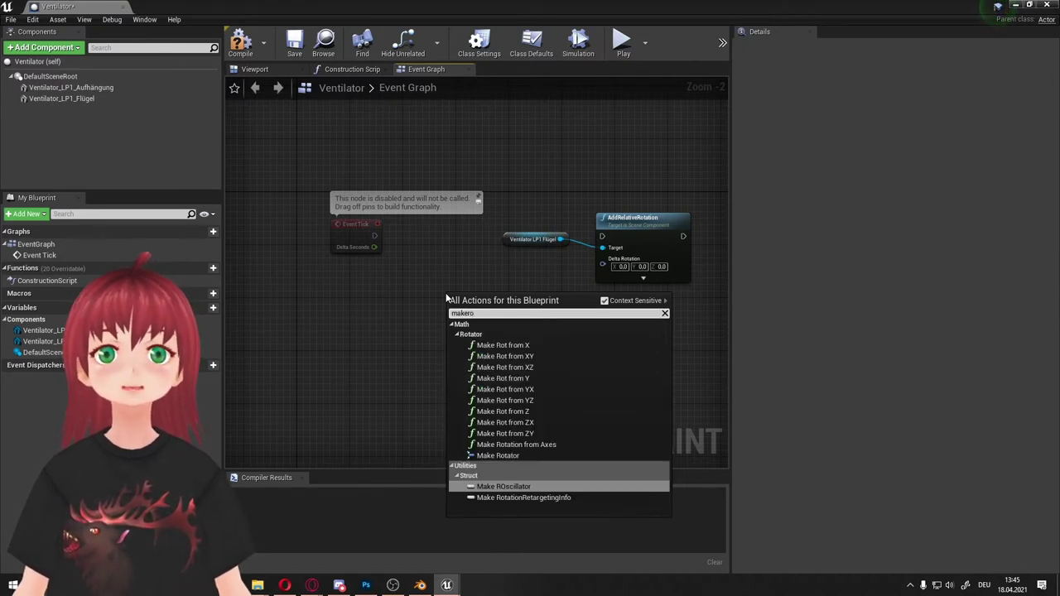
pyautogui.write('t')
pyautogui.click(498, 455)
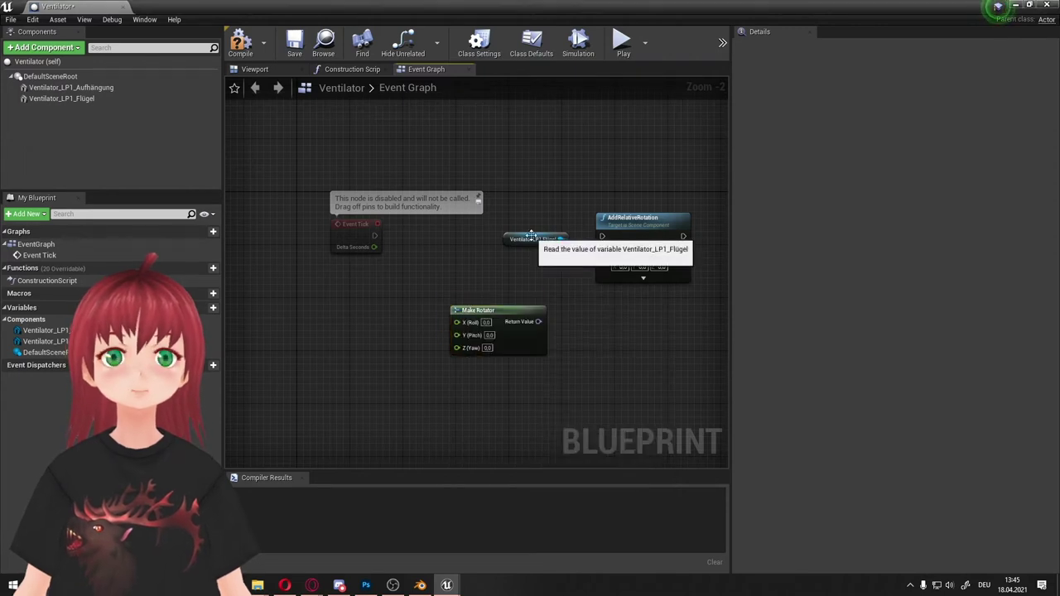
# Step: Wire Event Tick into AddRelativeRotation and Make Rotator's Return Value into Delta Rotation
pyautogui.moveTo(535, 240); pyautogui.dragTo(536, 259)
pyautogui.moveTo(375, 235); pyautogui.dragTo(602, 236)
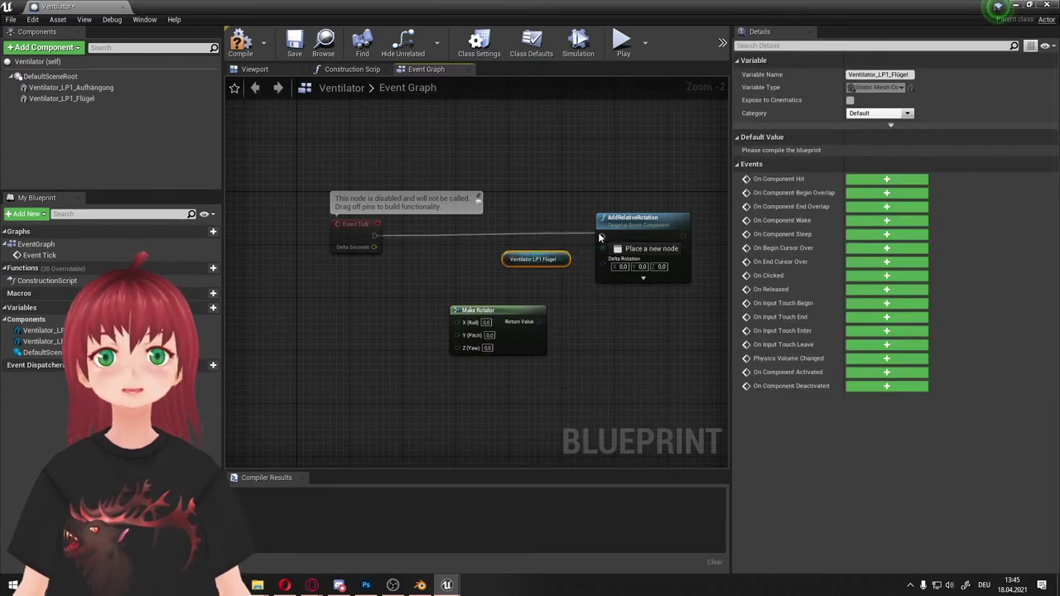
pyautogui.moveTo(539, 322); pyautogui.dragTo(603, 258)
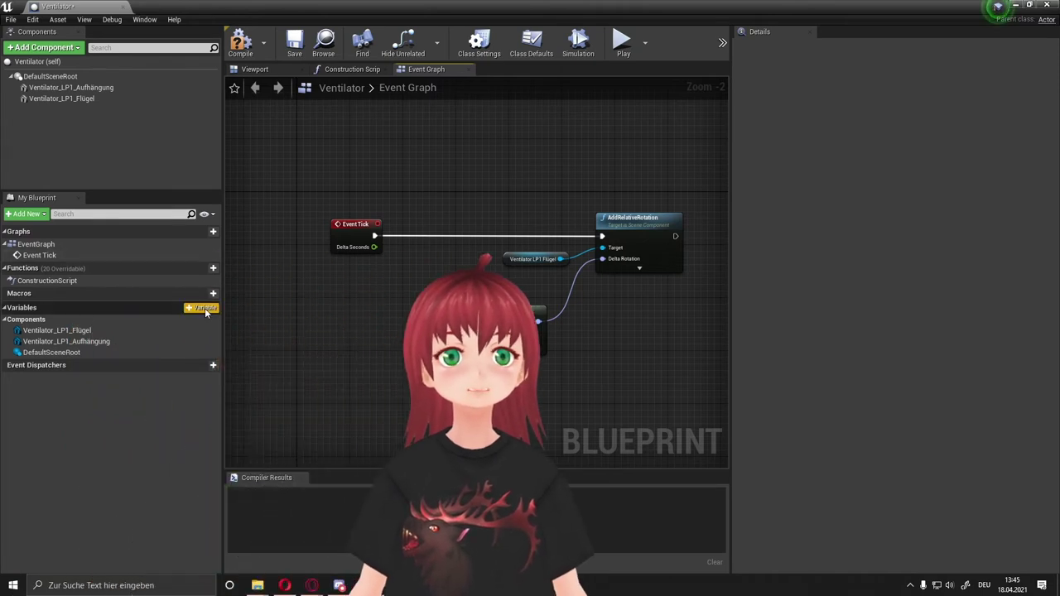
# Step: Add a blueprint variable named Rotations Tempo with type Float
pyautogui.click(205, 308)
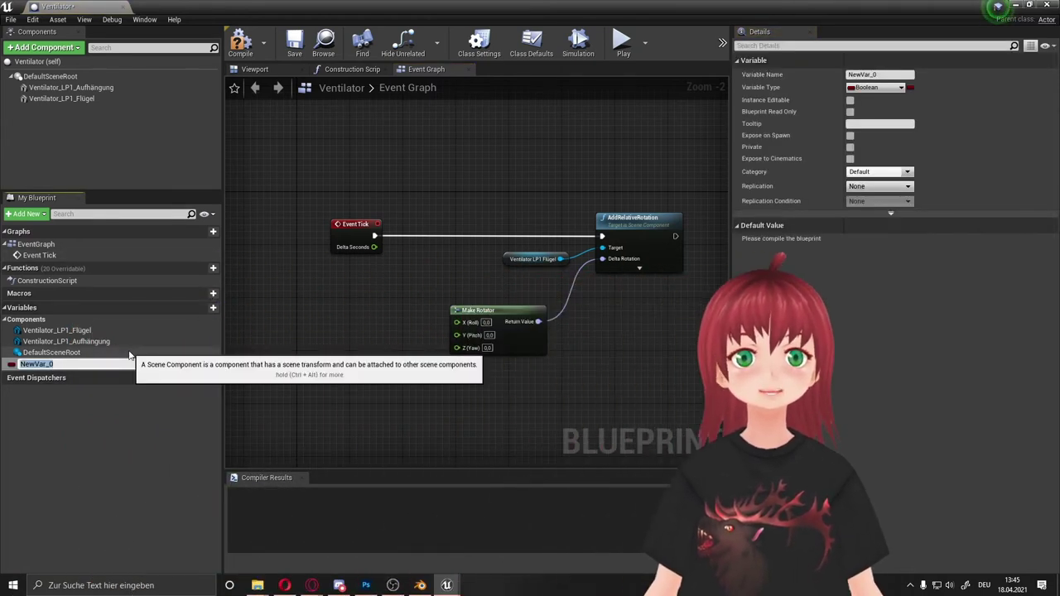
pyautogui.write('R')
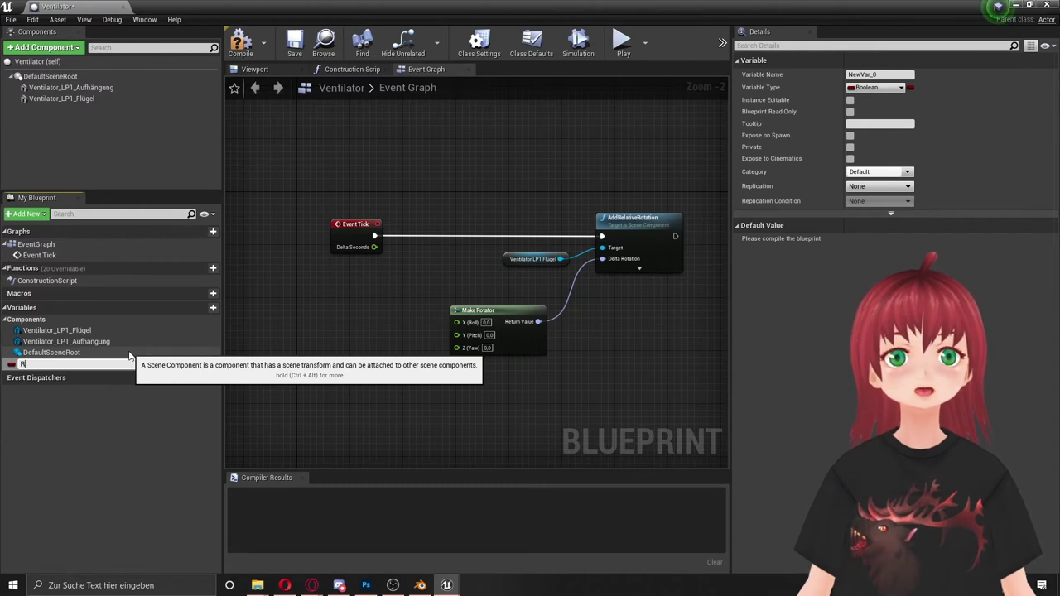
pyautogui.write('otation')
pyautogui.write('s Tempo')
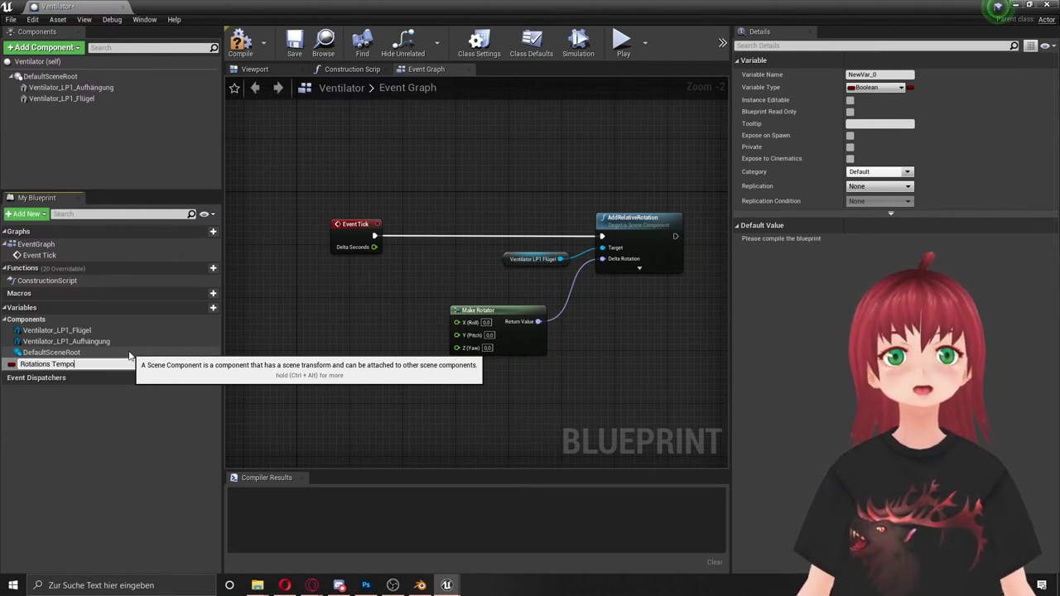
pyautogui.press('Return')
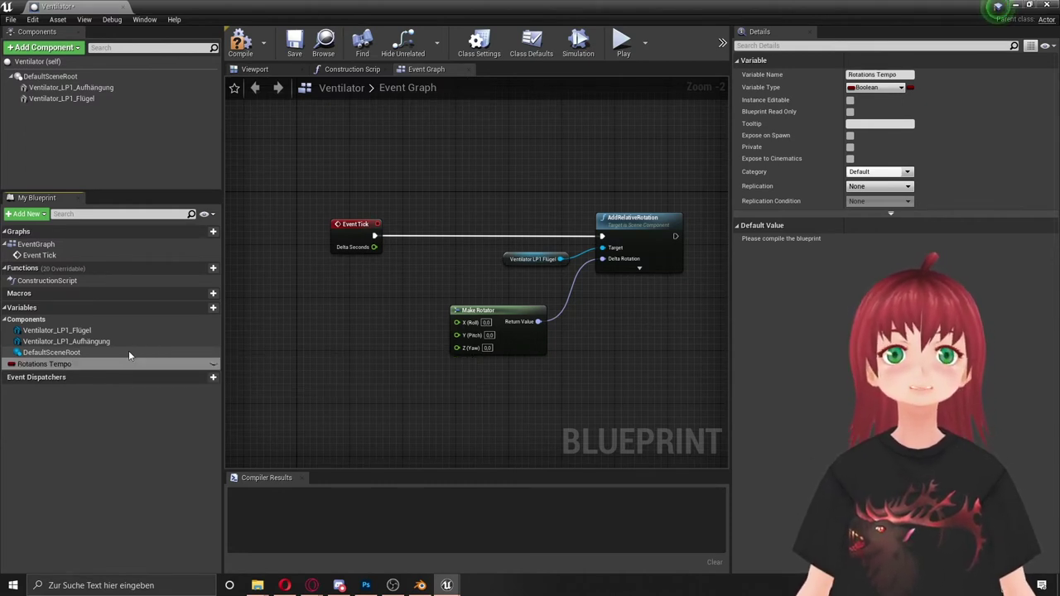
pyautogui.click(902, 88)
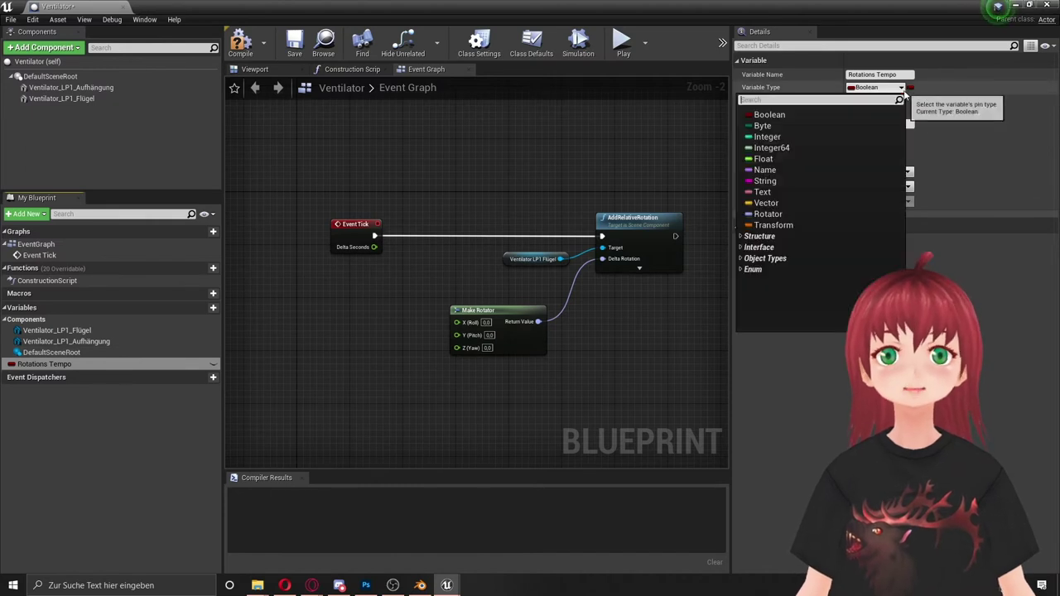
pyautogui.click(788, 159)
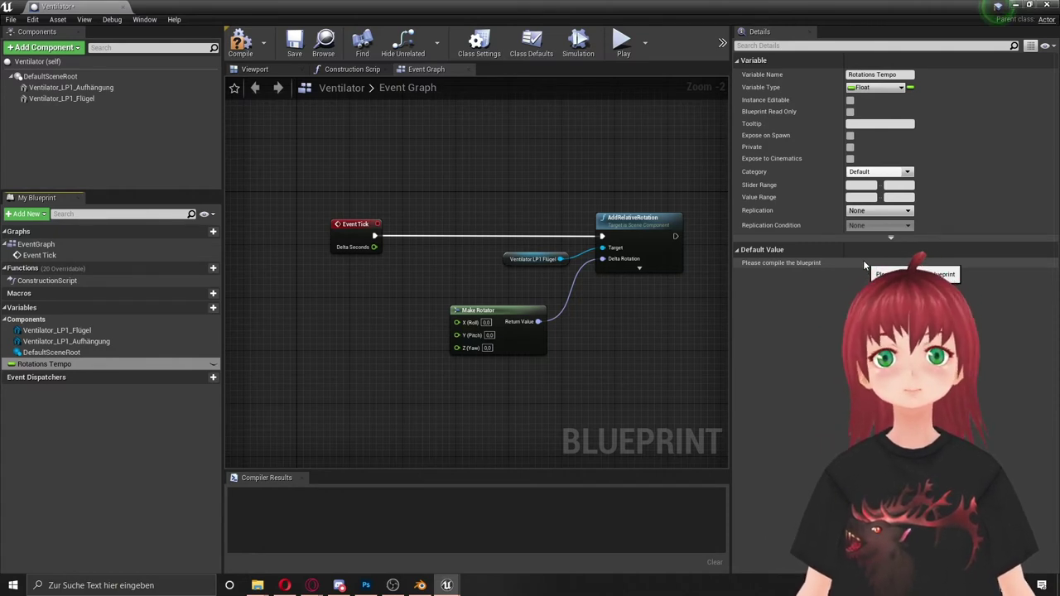
# Step: Compile, set Rotations Tempo's default value to 2.0, and recompile
pyautogui.click(240, 43)
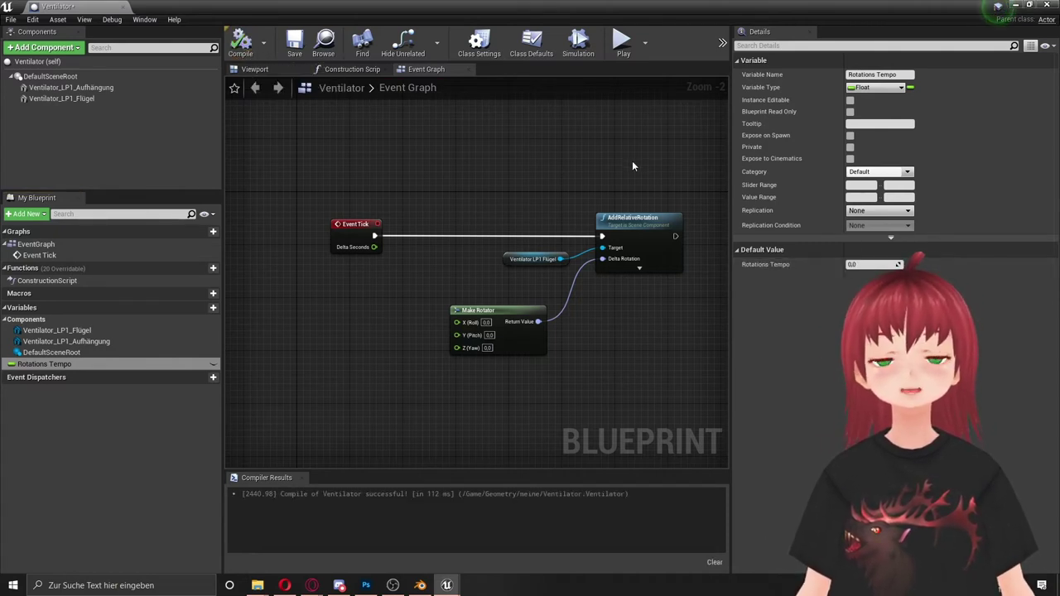
pyautogui.click(878, 265)
pyautogui.write('2')
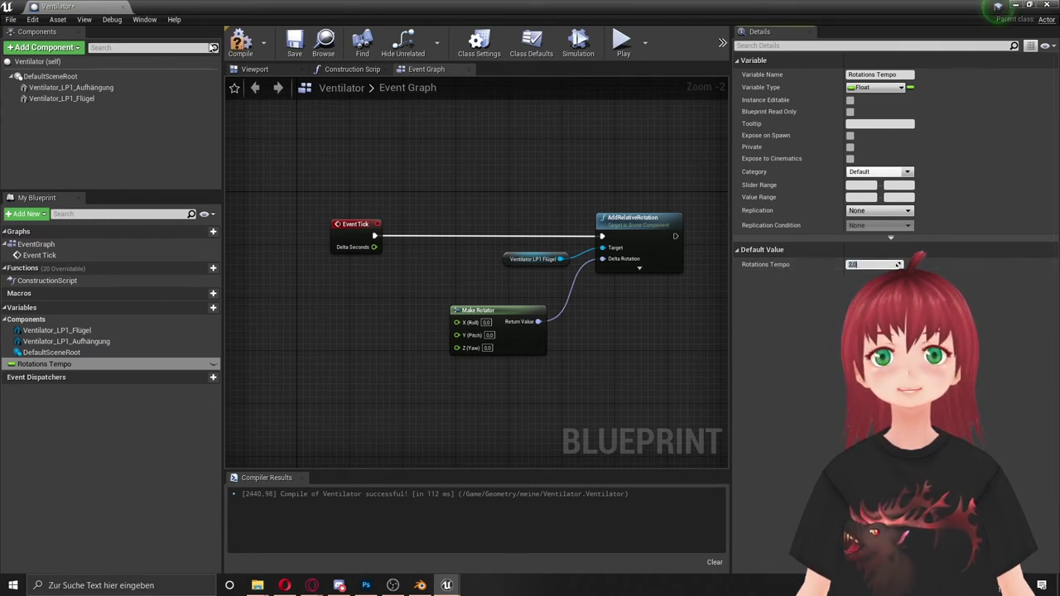
pyautogui.click(240, 43)
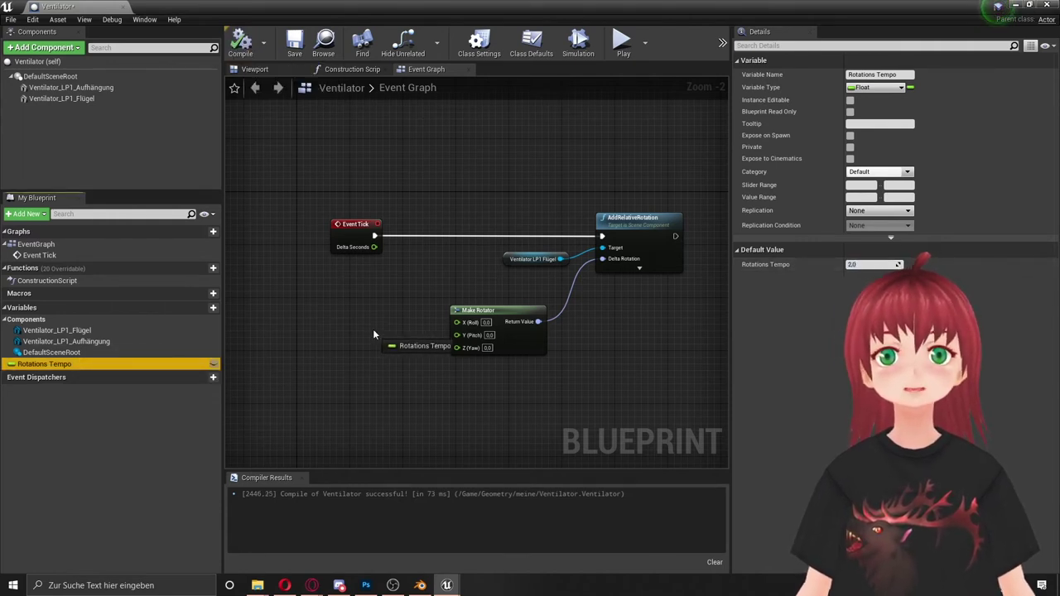
# Step: Place a Get Rotations Tempo node and wire it into Make Rotator's Z (Yaw)
pyautogui.moveTo(75, 366); pyautogui.dragTo(368, 328)
pyautogui.click(406, 353)
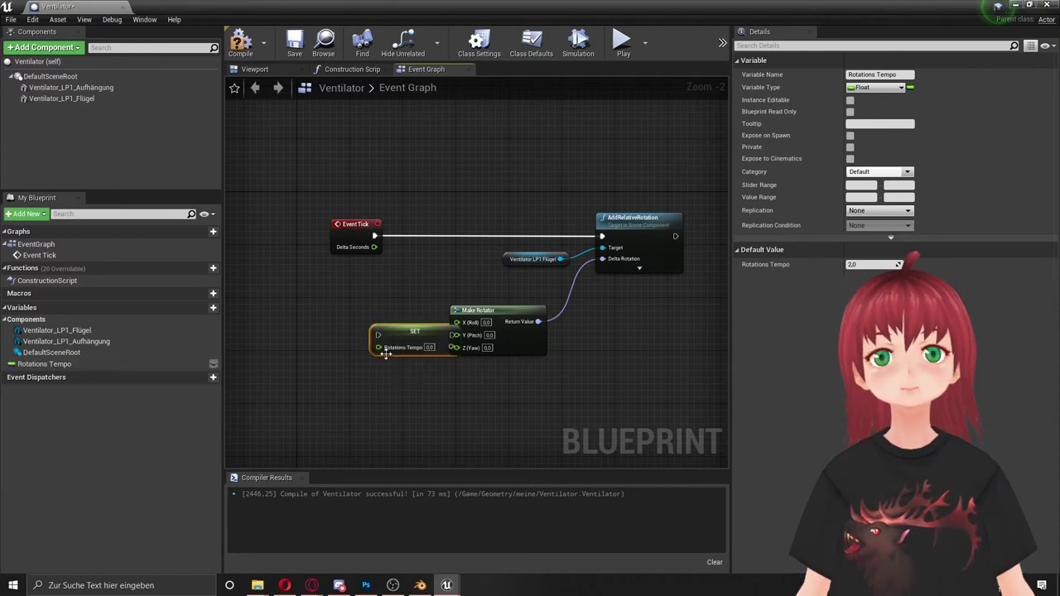
pyautogui.press('Delete')
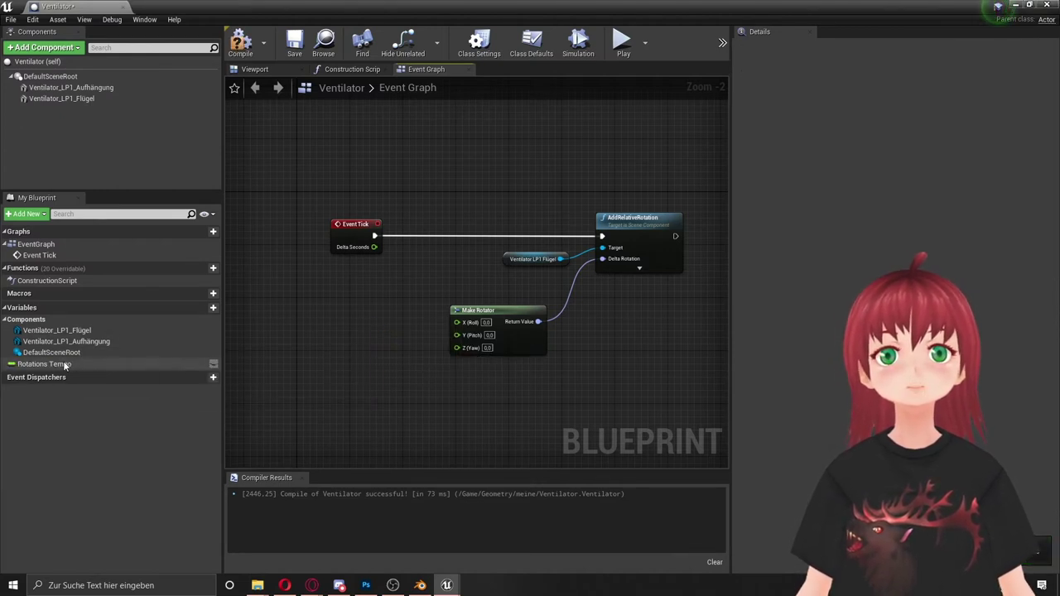
pyautogui.moveTo(41, 364); pyautogui.dragTo(418, 331)
pyautogui.moveTo(342, 334); pyautogui.dragTo(343, 335)
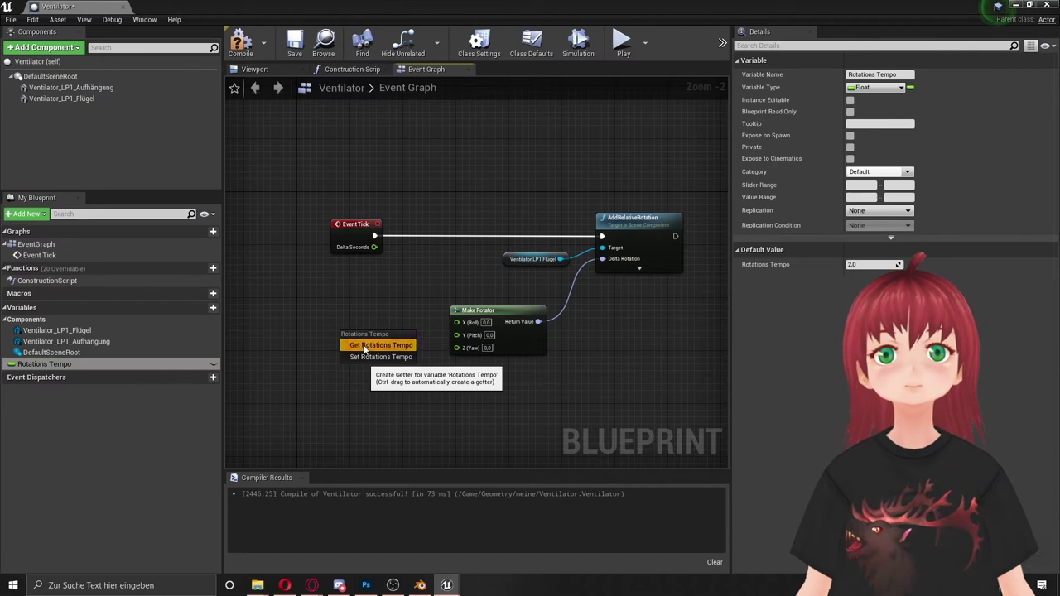
pyautogui.click(364, 342)
pyautogui.moveTo(388, 339); pyautogui.dragTo(458, 348)
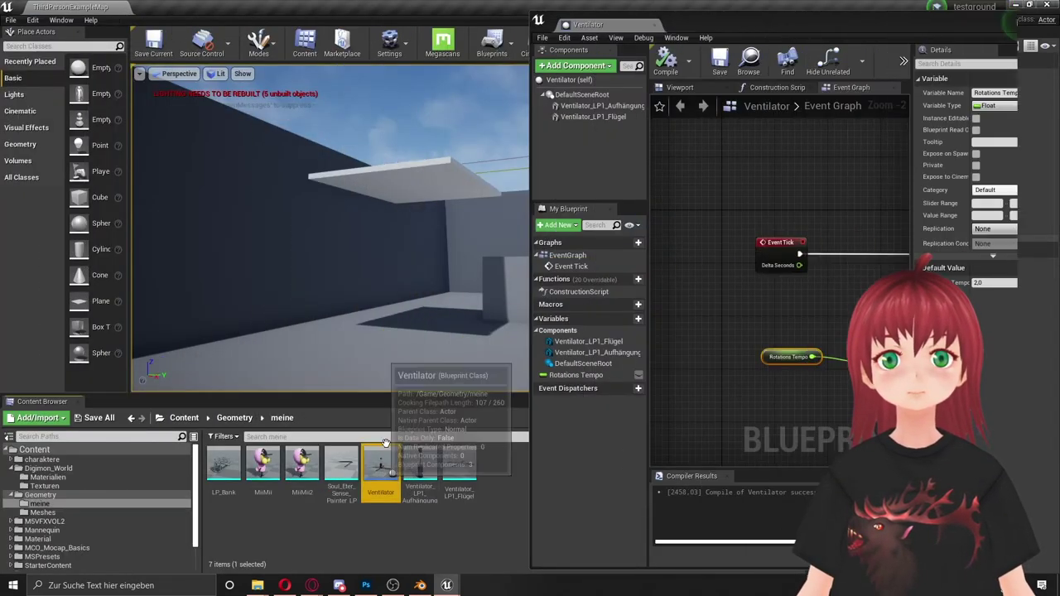
pyautogui.click(414, 180)
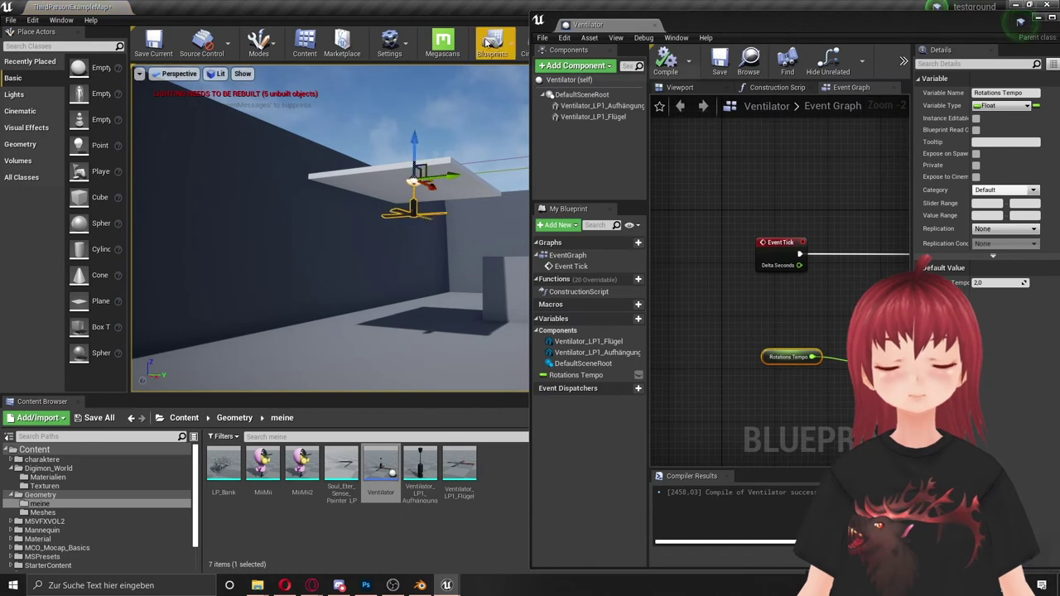
pyautogui.moveTo(720, 30); pyautogui.dragTo(777, 96)
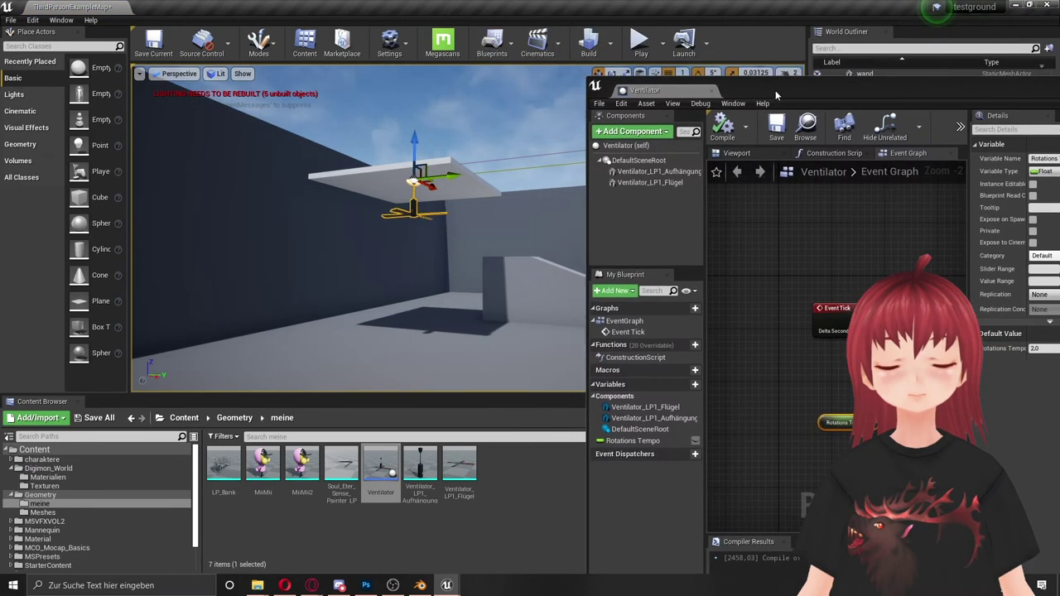
pyautogui.click(642, 43)
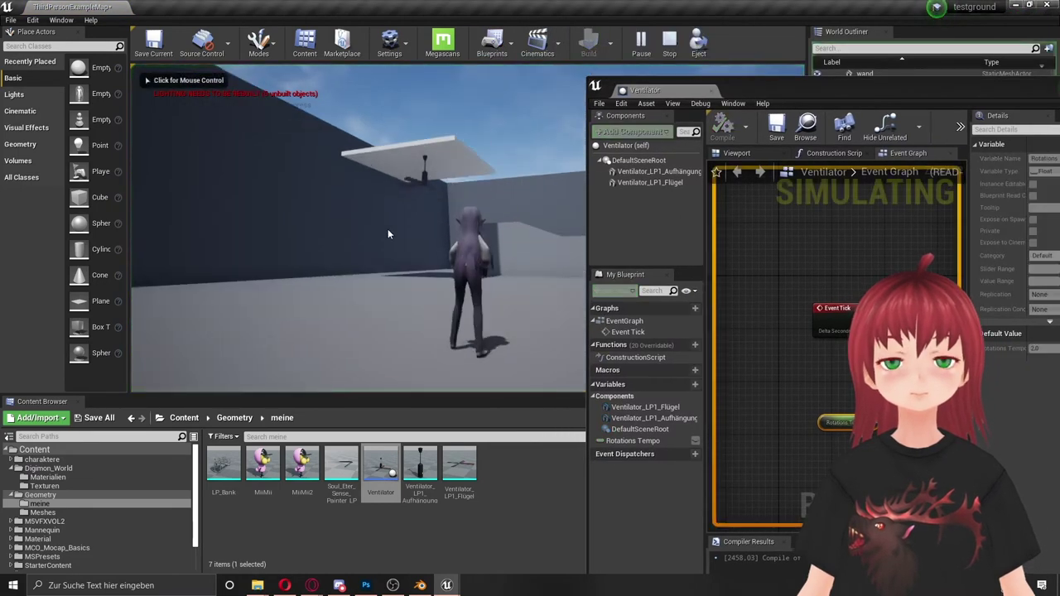
pyautogui.click(388, 228)
pyautogui.press('w')
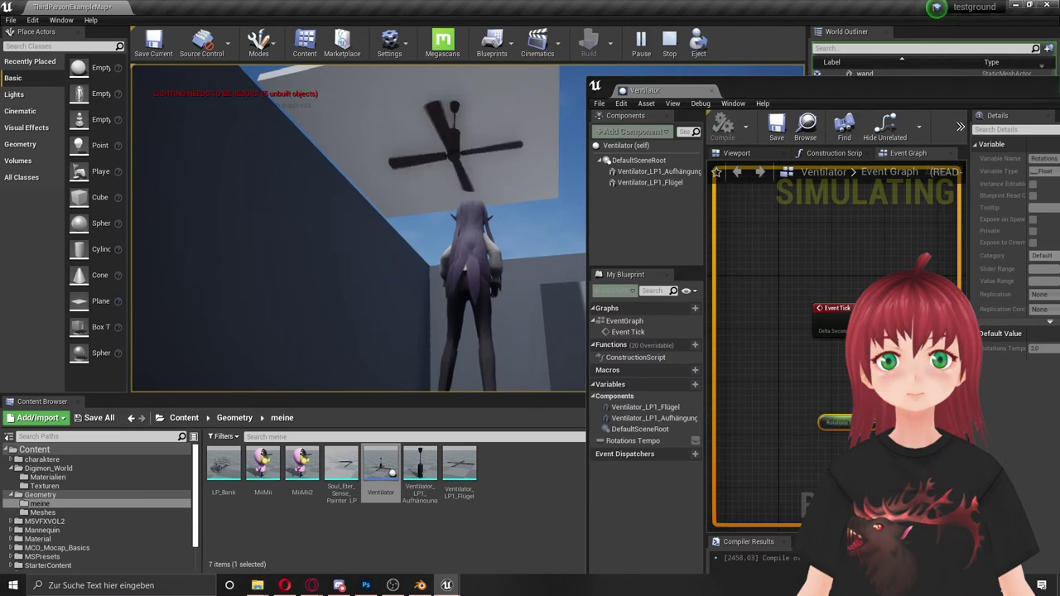
pyautogui.hotkey('shift', 'F1')
pyautogui.press('Escape')
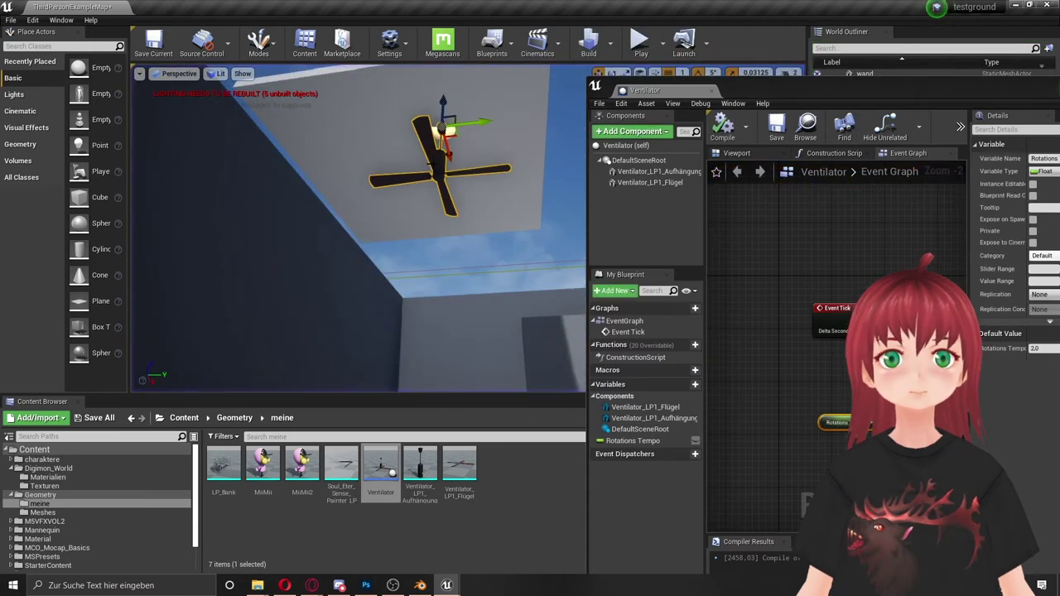
pyautogui.moveTo(793, 99); pyautogui.dragTo(635, 76)
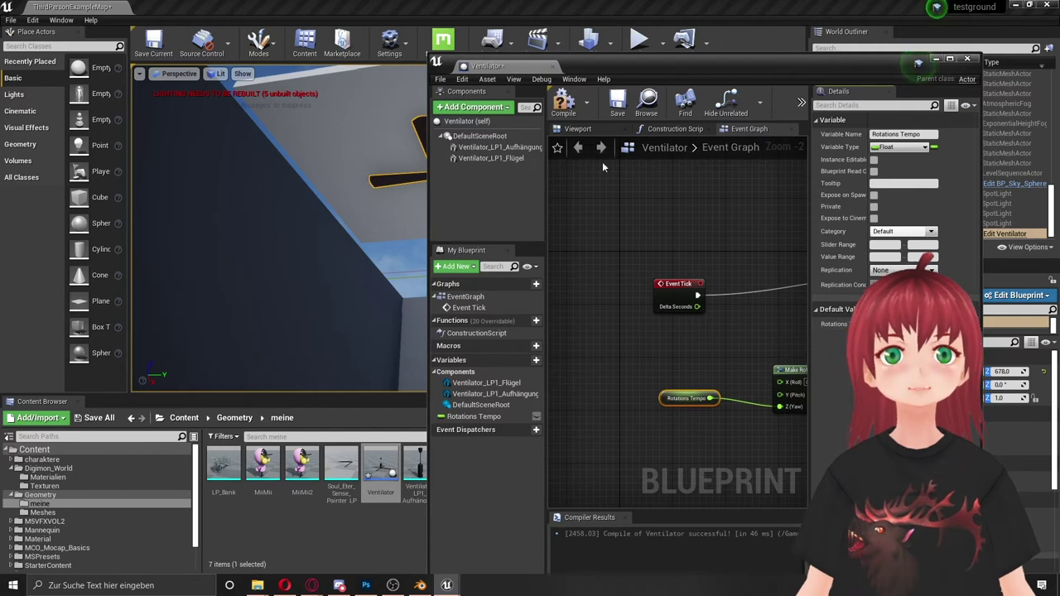
# Step: Compile the Ventilator Blueprint and play-test the level, then stop
pyautogui.click(570, 106)
pyautogui.moveTo(580, 66); pyautogui.dragTo(652, 123)
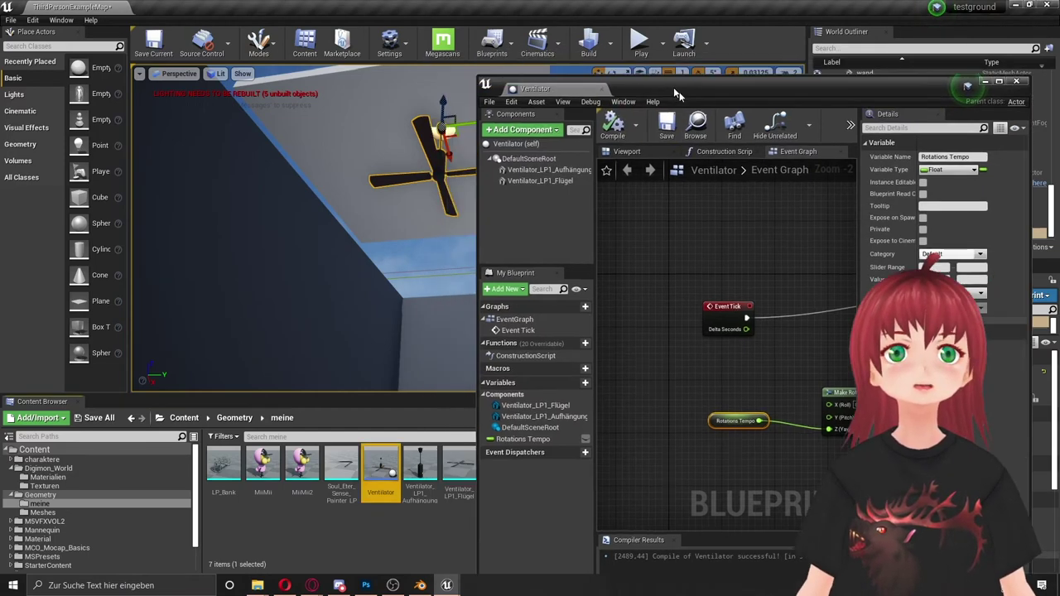
pyautogui.click(640, 41)
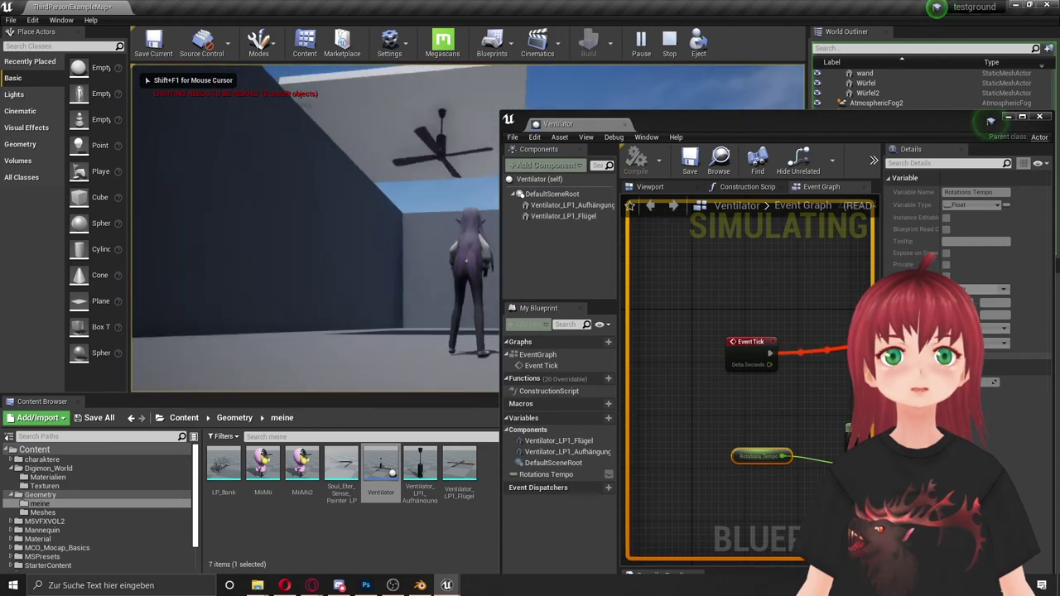
pyautogui.press('Escape')
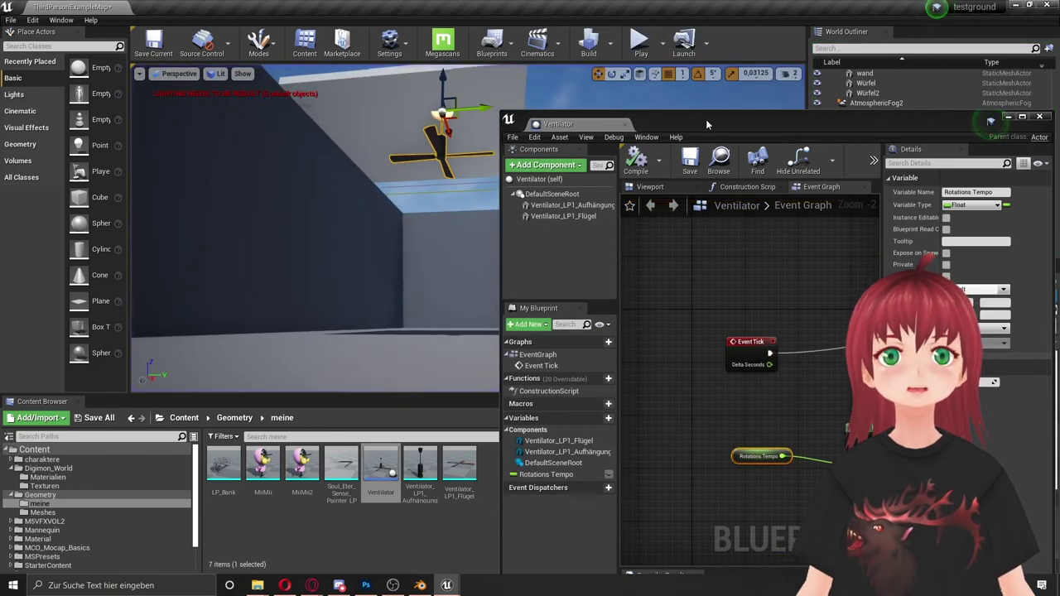
# Step: Move the Blueprint window aside and select the Ventilator fan in the level
pyautogui.moveTo(714, 123); pyautogui.dragTo(601, 107)
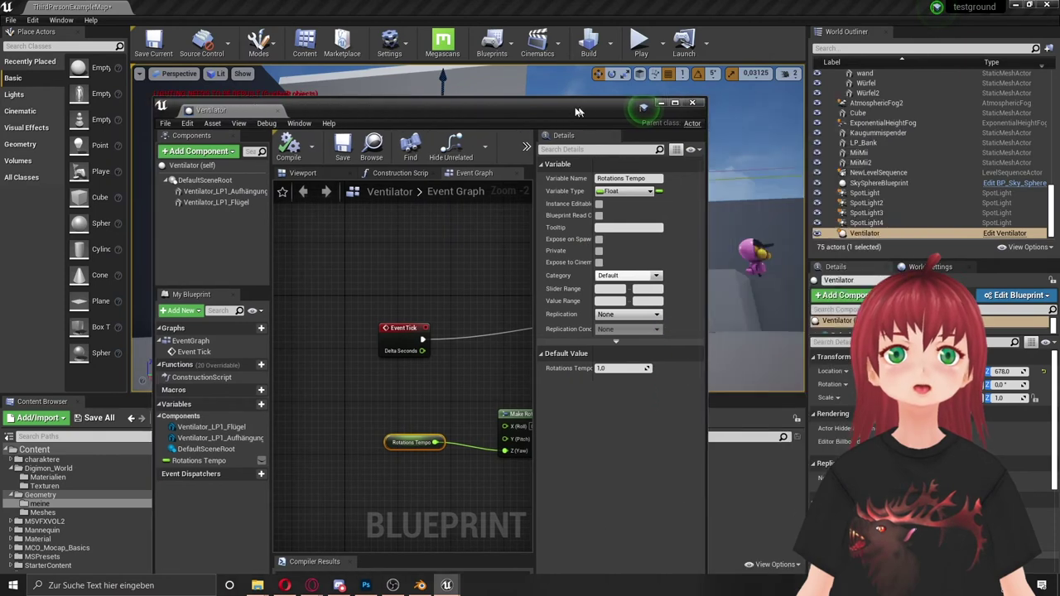
pyautogui.moveTo(601, 106); pyautogui.dragTo(1059, 2)
pyautogui.click(1048, 238)
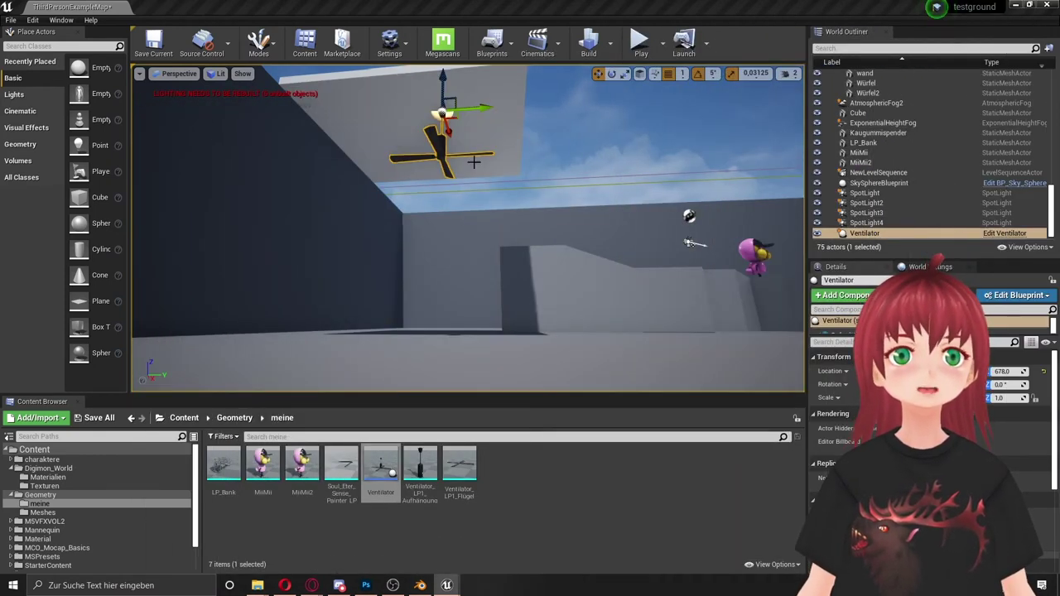
pyautogui.click(562, 348)
pyautogui.click(444, 157)
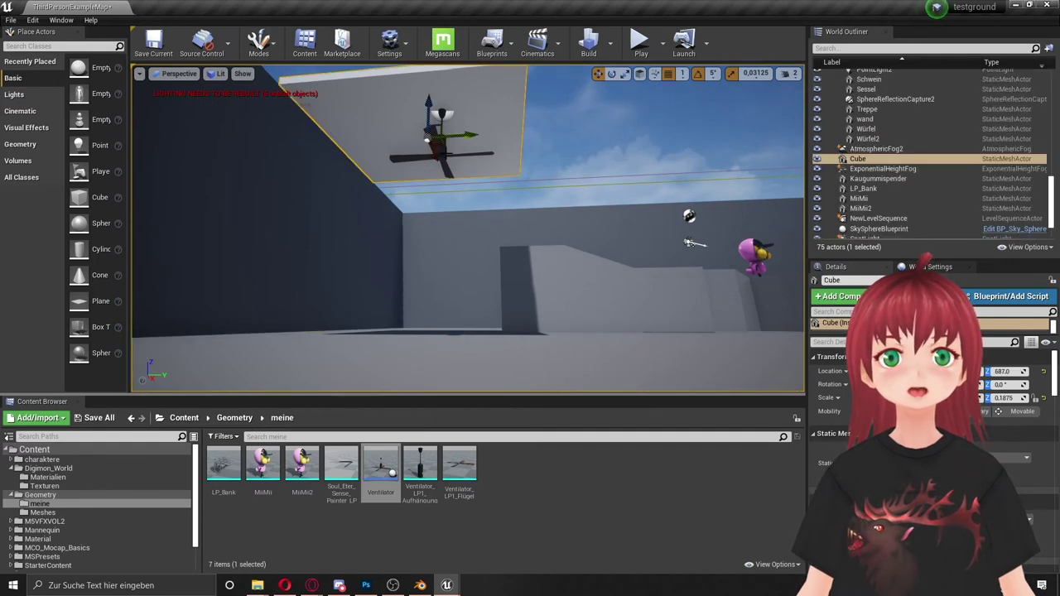
pyautogui.click(437, 156)
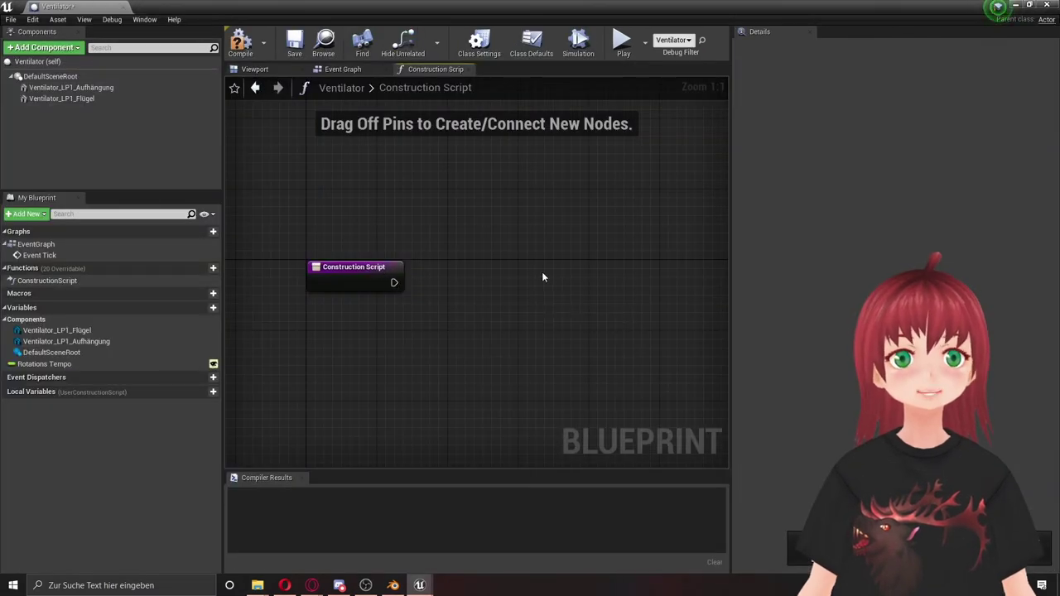
# Step: Add a SET Rotations Tempo node connected to the Construction Script entry
pyautogui.rightClick(503, 284)
pyautogui.click(213, 365)
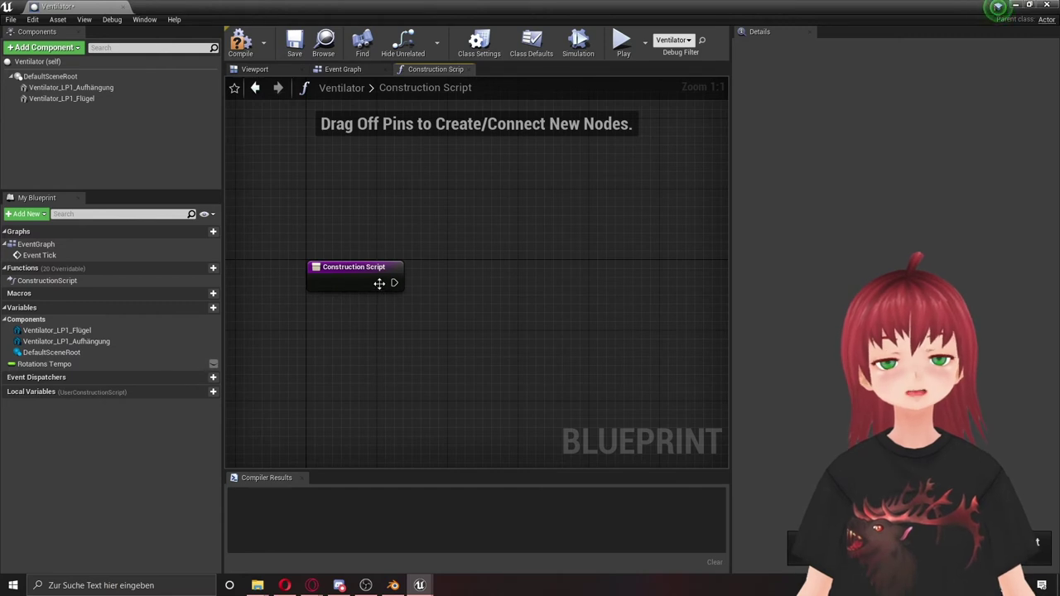
pyautogui.moveTo(395, 284); pyautogui.dragTo(499, 287)
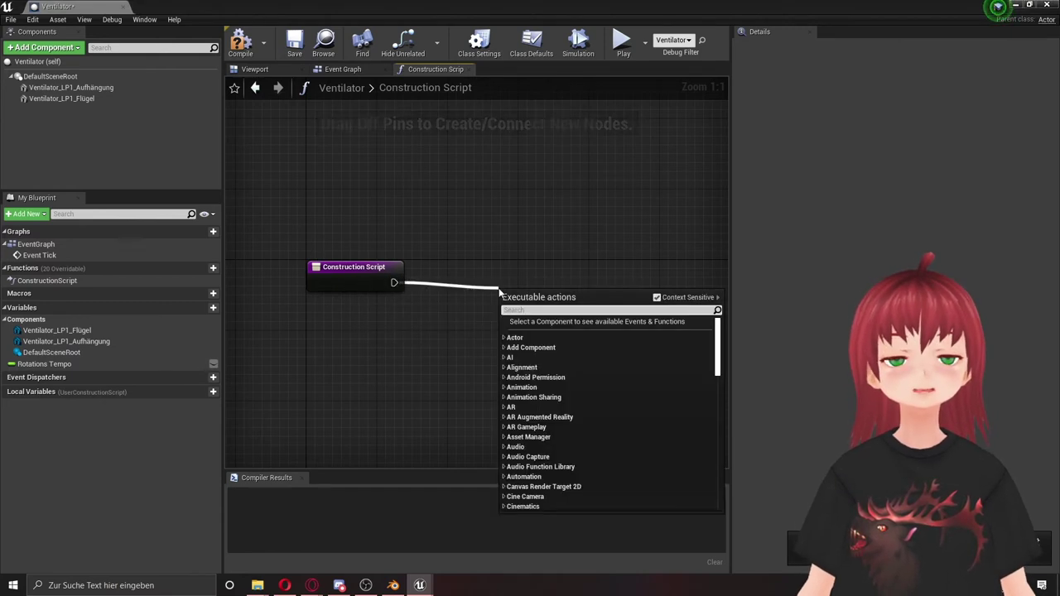
pyautogui.write('setr')
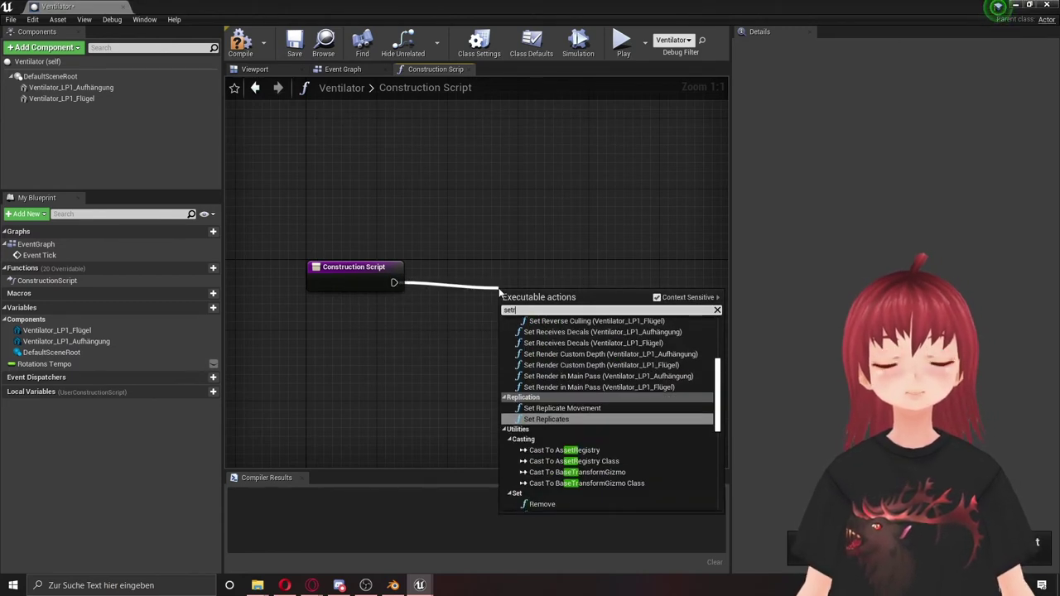
pyautogui.write('ota')
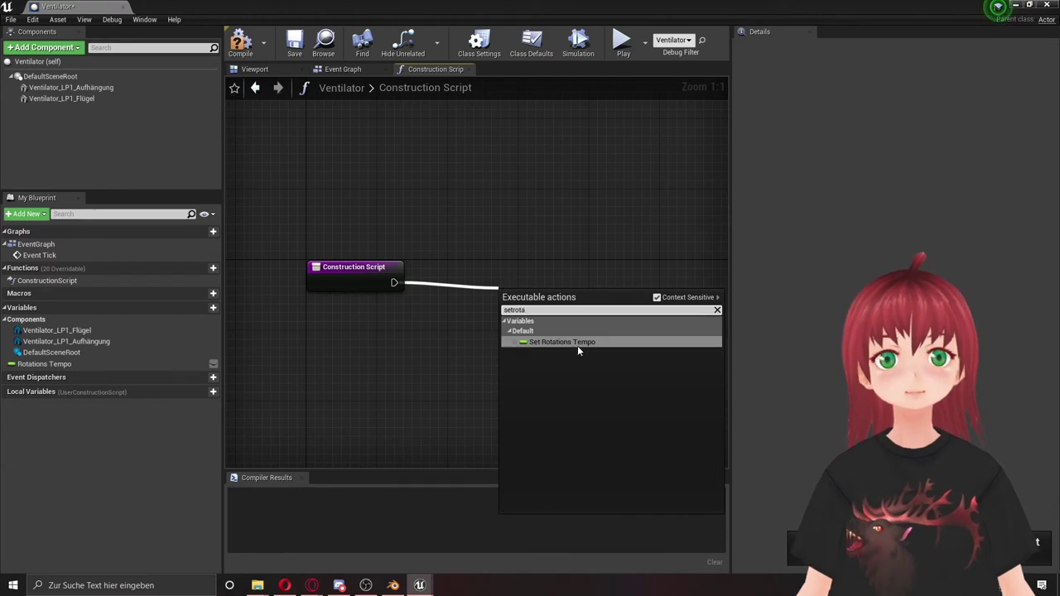
pyautogui.click(577, 343)
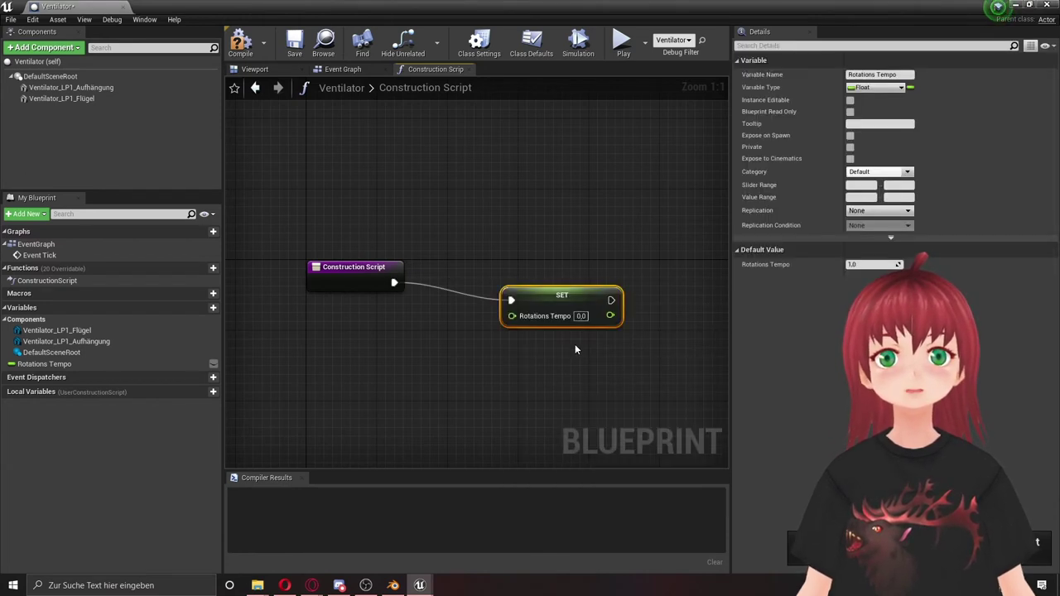
# Step: Place a Get Rotations Tempo node and wire it into the SET node's input
pyautogui.rightClick(405, 347)
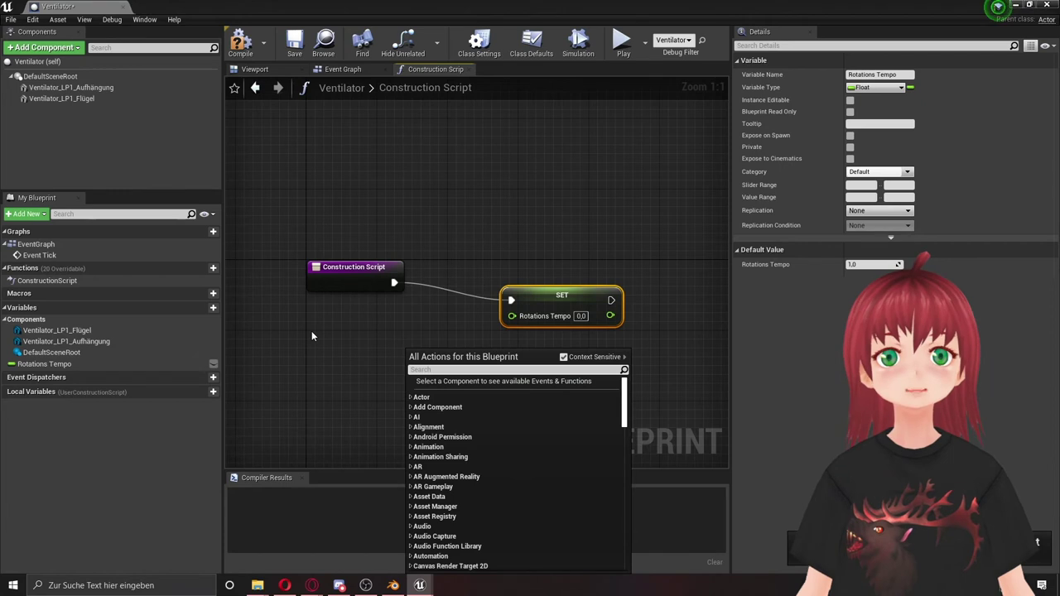
pyautogui.click(311, 331)
pyautogui.click(30, 365)
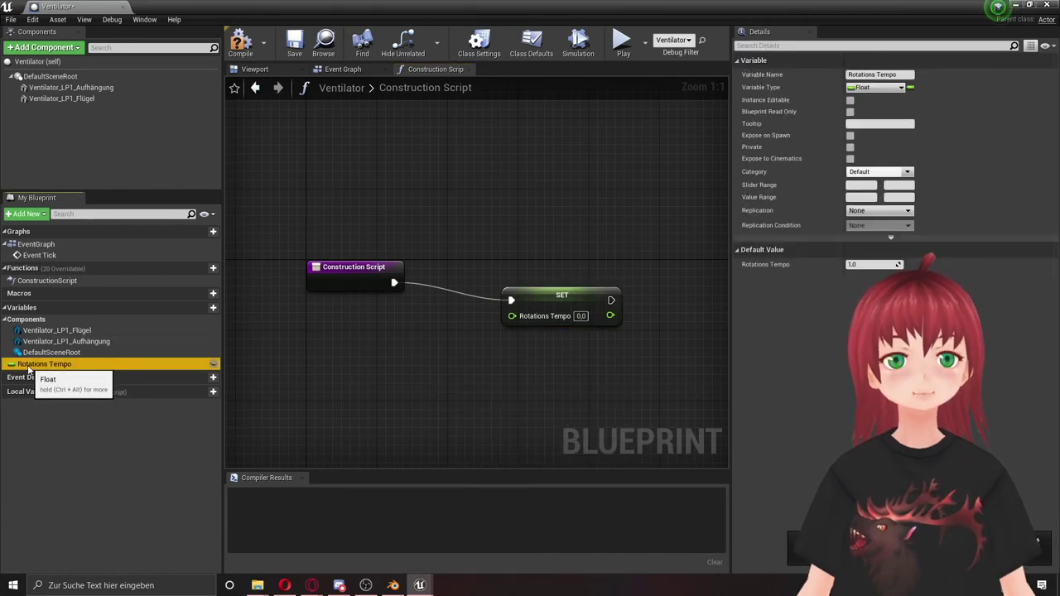
pyautogui.moveTo(30, 365); pyautogui.dragTo(367, 340)
pyautogui.click(389, 356)
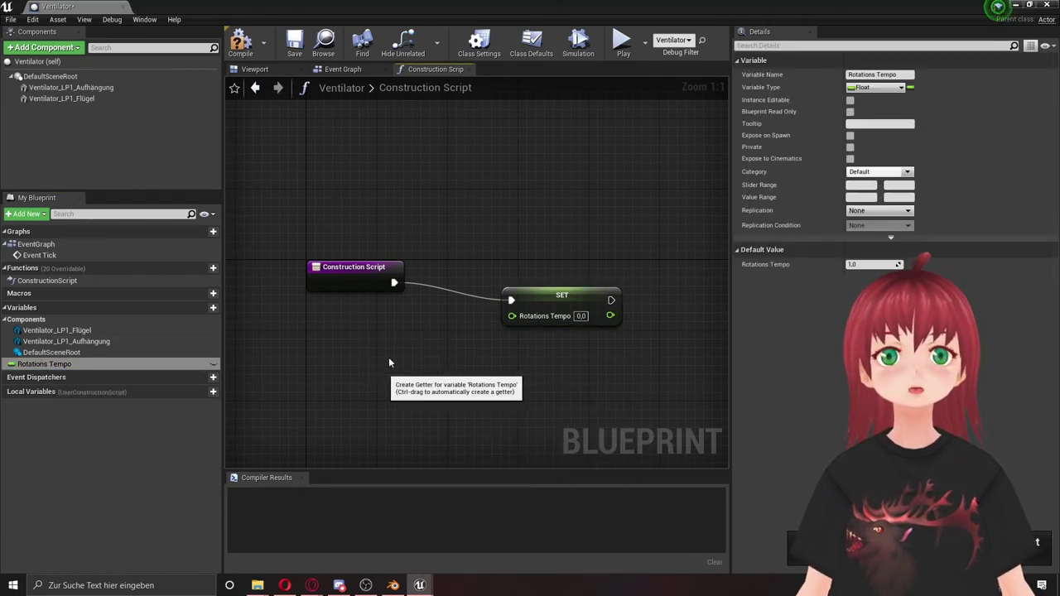
pyautogui.moveTo(436, 349); pyautogui.dragTo(527, 319)
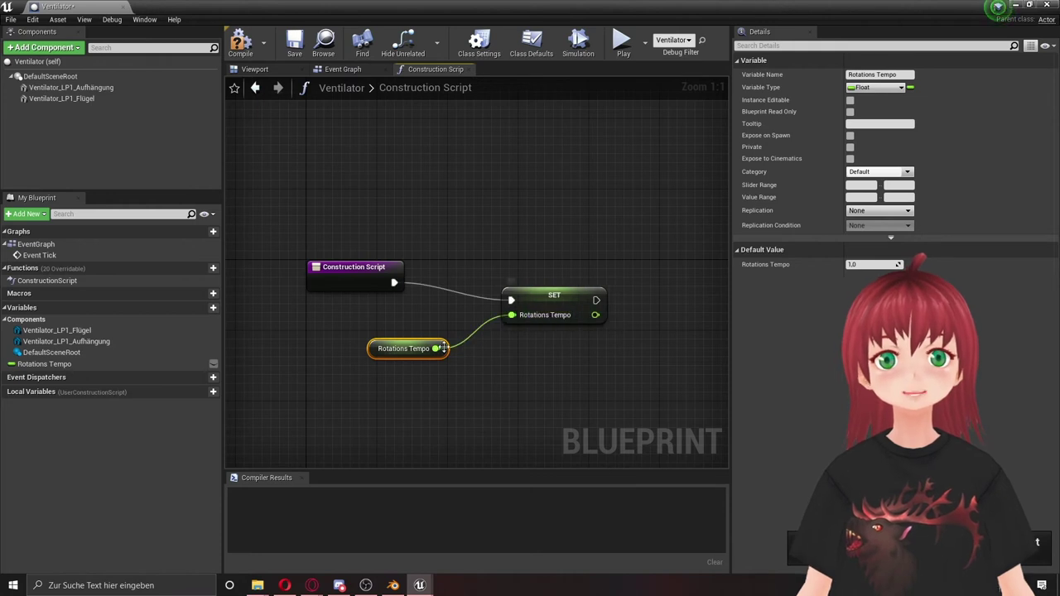
# Step: Make Rotations Tempo Instance Editable, then compile and save the Blueprint
pyautogui.click(213, 364)
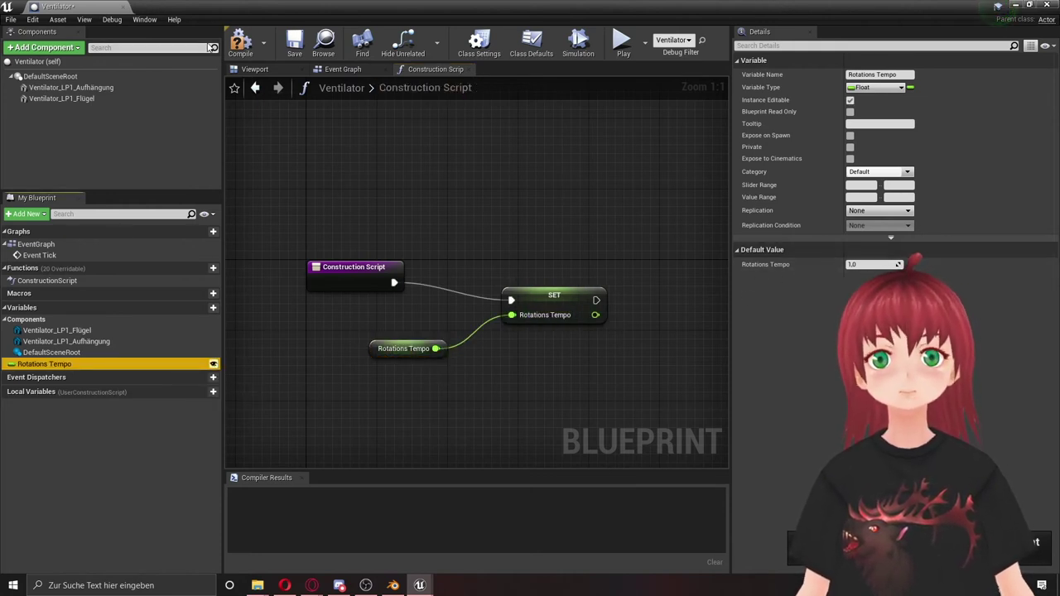
pyautogui.click(240, 41)
pyautogui.click(291, 42)
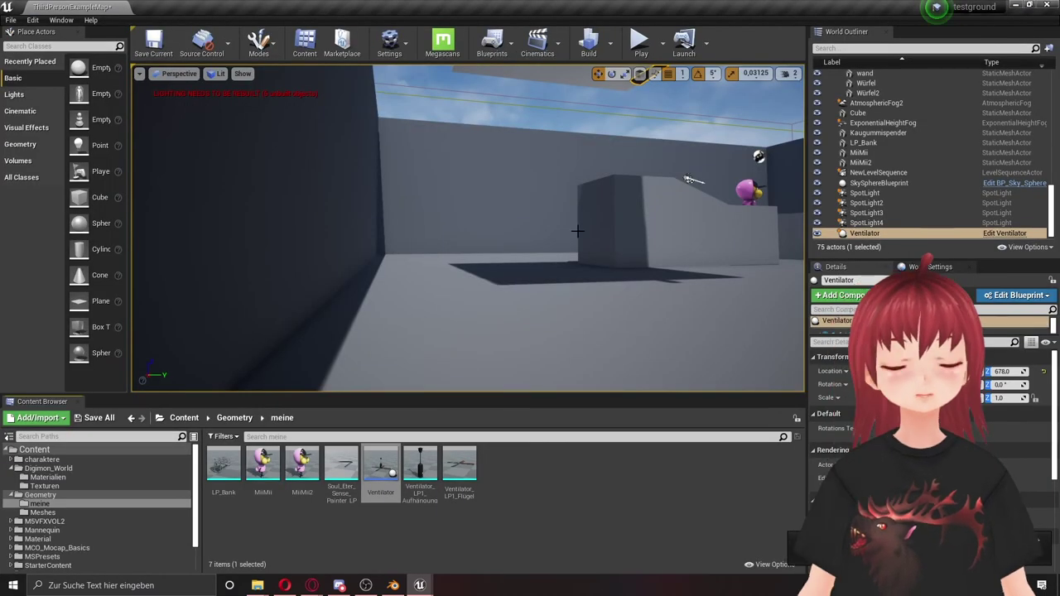
# Step: Frame and orbit around the Ventilator, then launch Play mode with mouse control captured
pyautogui.press('f')
pyautogui.keyDown('alt'); pyautogui.moveTo(598, 379); pyautogui.dragTo(599, 379); pyautogui.keyUp('alt')
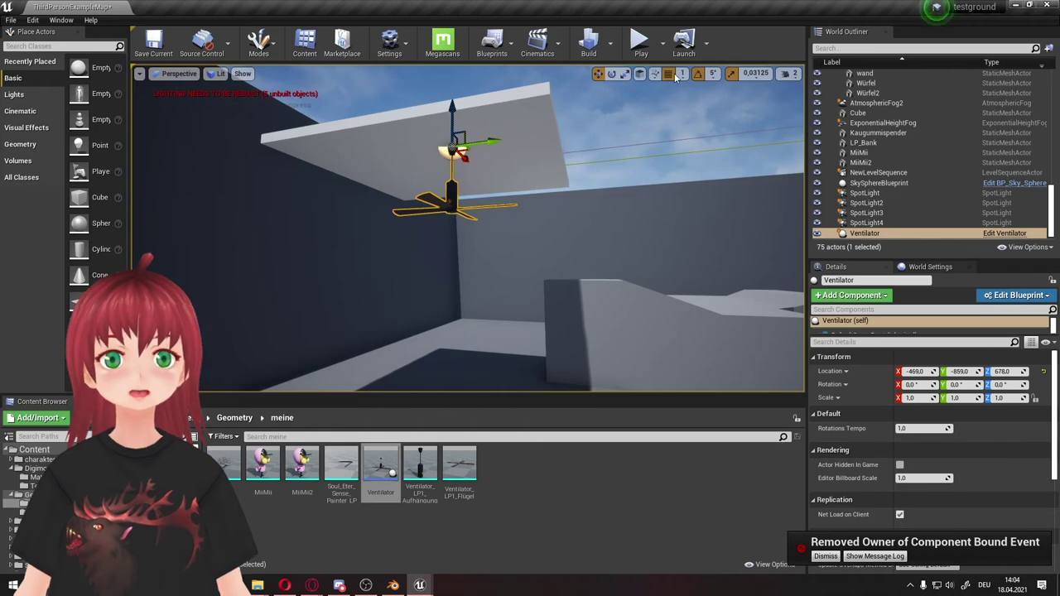
pyautogui.click(640, 41)
pyautogui.click(594, 93)
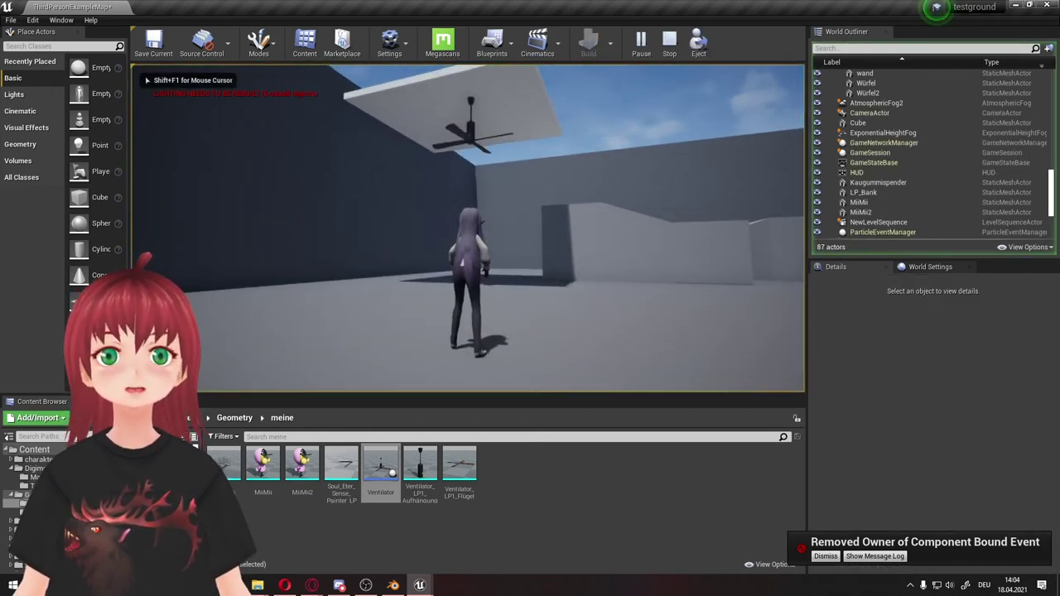
# Step: Set the running Ventilator's Rotations Tempo to 0,5 in the Details panel
pyautogui.hotkey('shift', 'F1')
pyautogui.scroll(-3, 897, 222)
pyautogui.scroll(-1, 897, 220)
pyautogui.click(895, 233)
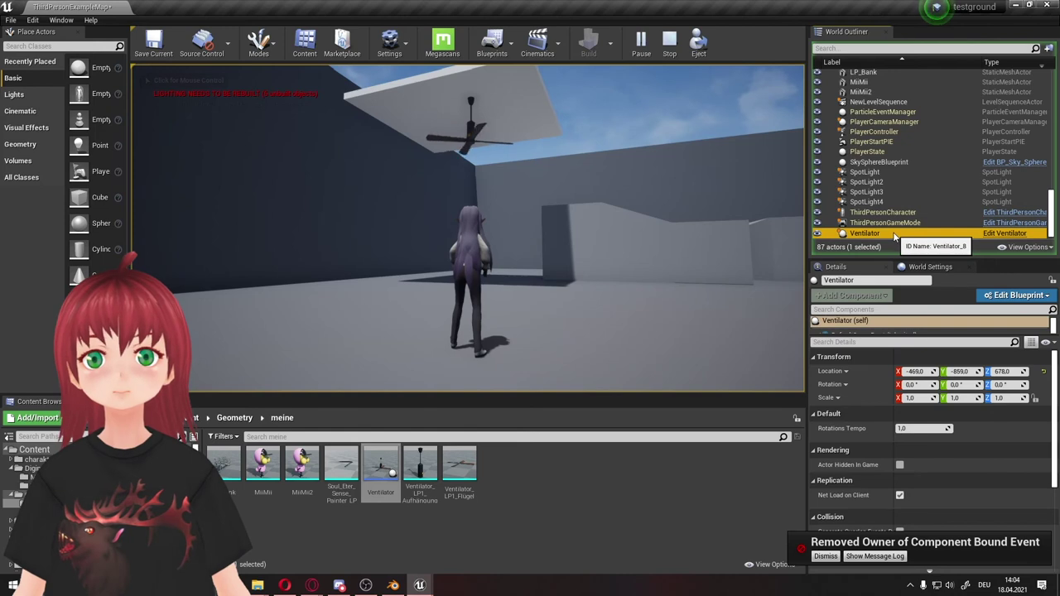
pyautogui.scroll(-1, 924, 422)
pyautogui.moveTo(924, 411); pyautogui.dragTo(945, 411)
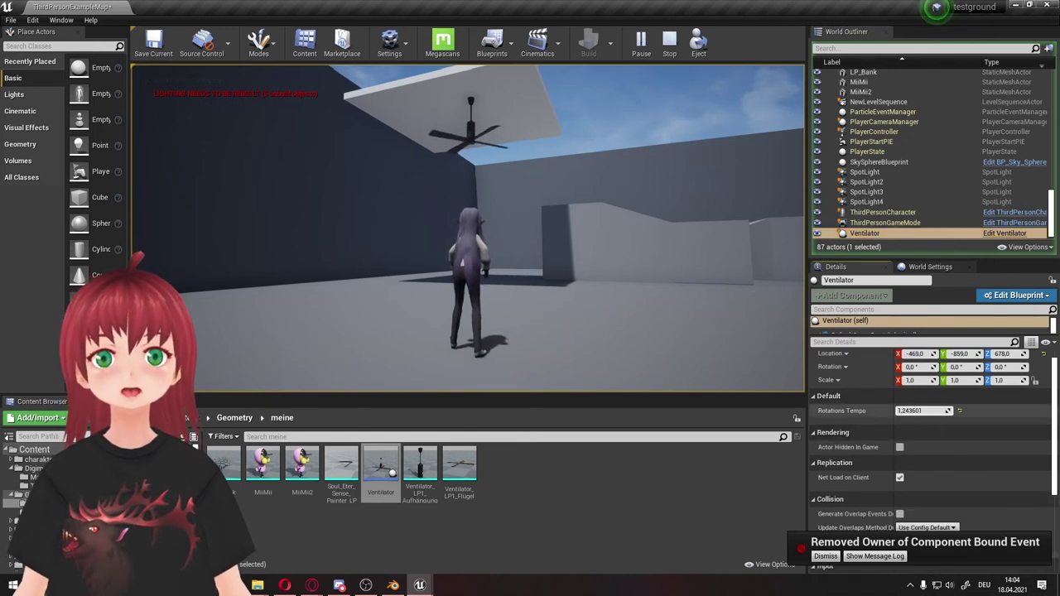
pyautogui.moveTo(901, 411); pyautogui.dragTo(902, 411)
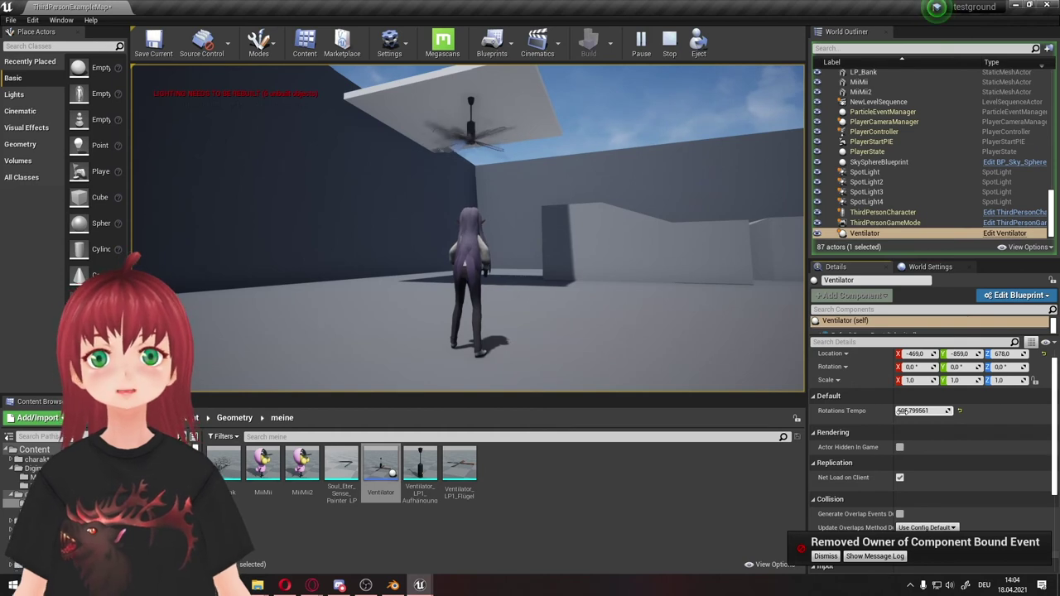
pyautogui.moveTo(901, 411); pyautogui.dragTo(906, 411)
pyautogui.press('BackSpace')
pyautogui.write('0.5')
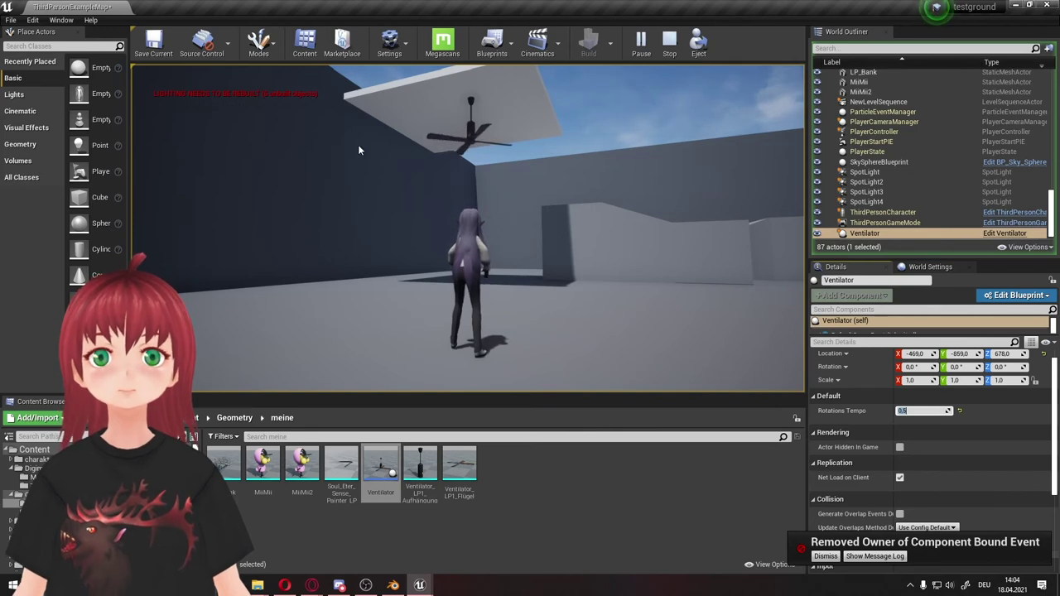
# Step: Walk the character around the slowed fan with WASD, then stop the play test
pyautogui.click(416, 193)
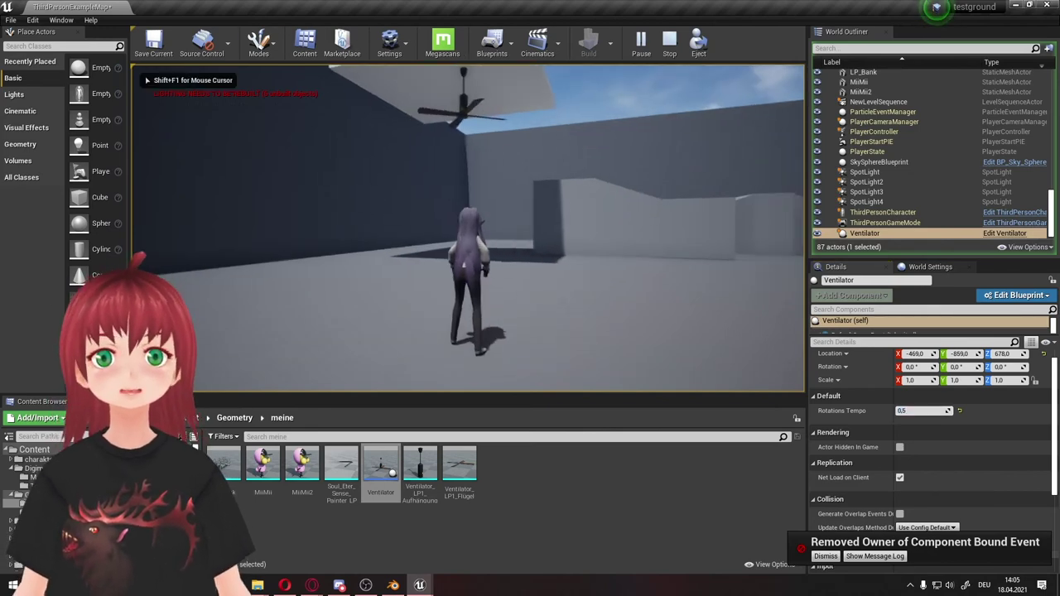
pyautogui.press('s')
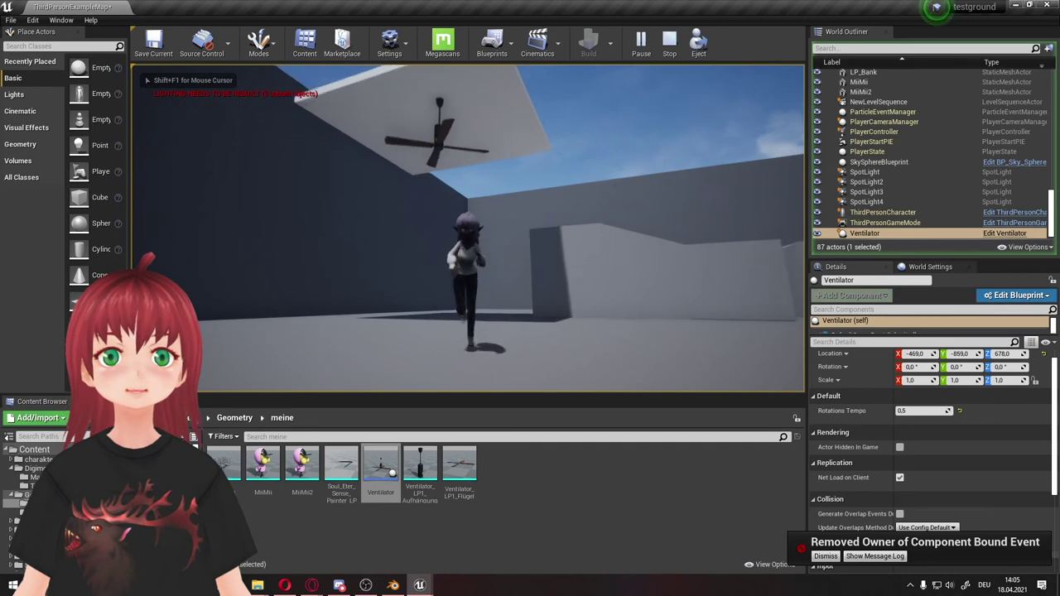
pyautogui.press('a')
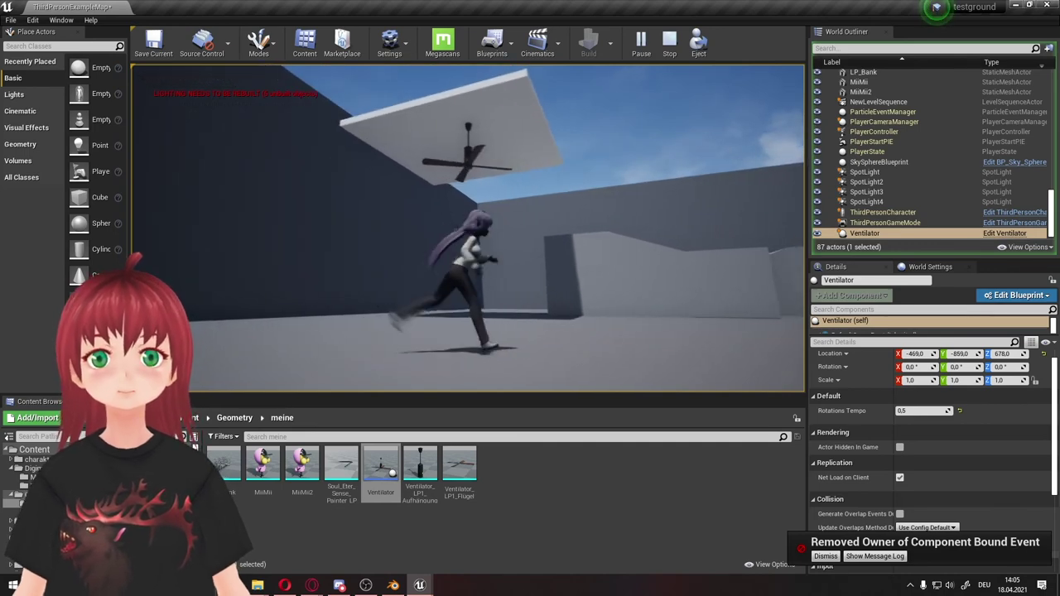
pyautogui.press('w')
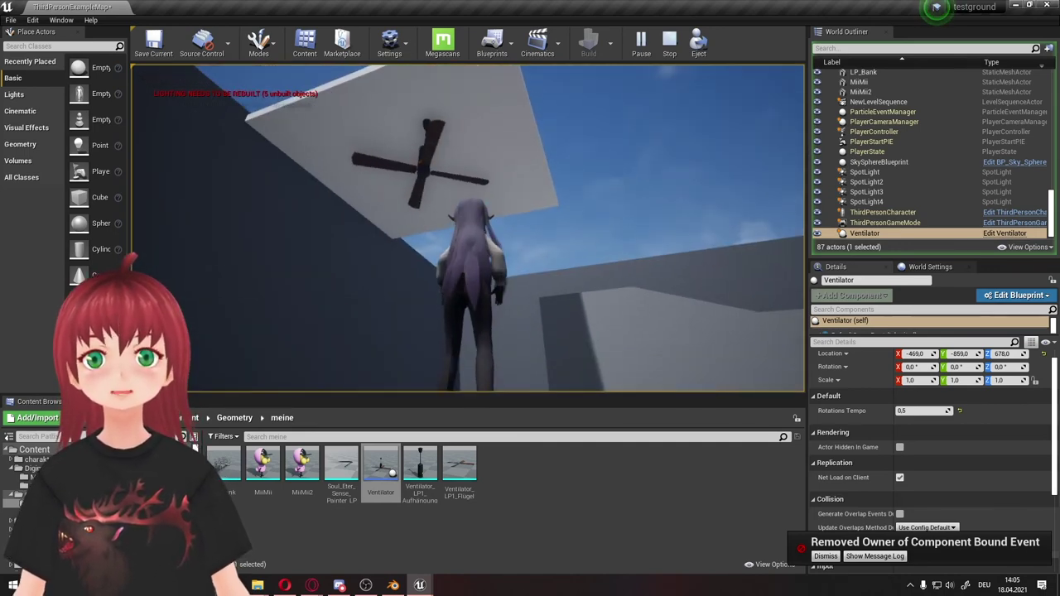
pyautogui.press('s')
pyautogui.press('Escape')
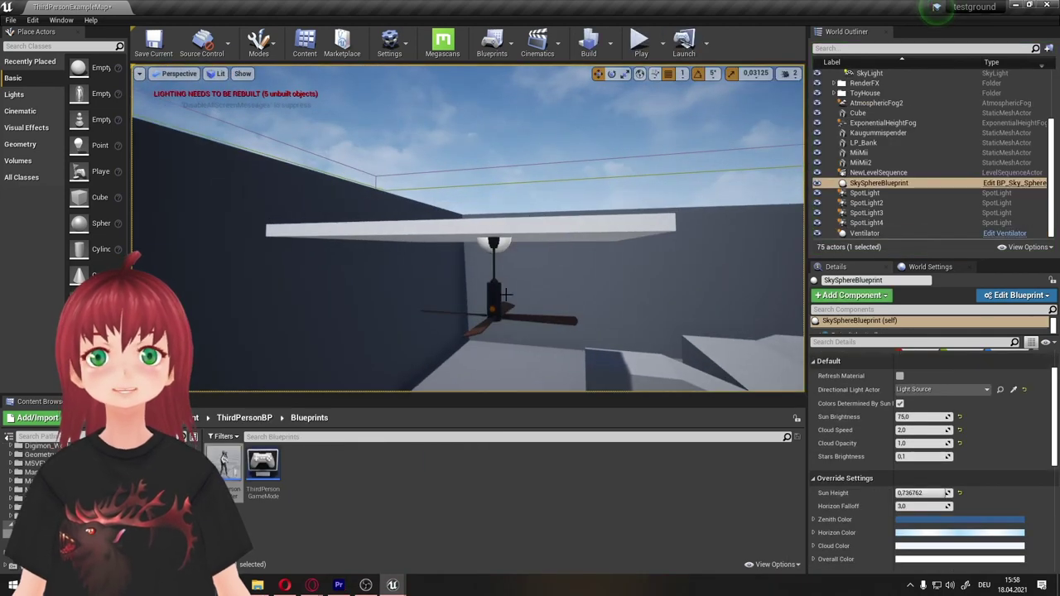
# Step: Duplicate the fan as Ventilator2 beside the original and set its Editor Billboard Scale to 2
pyautogui.click(505, 294)
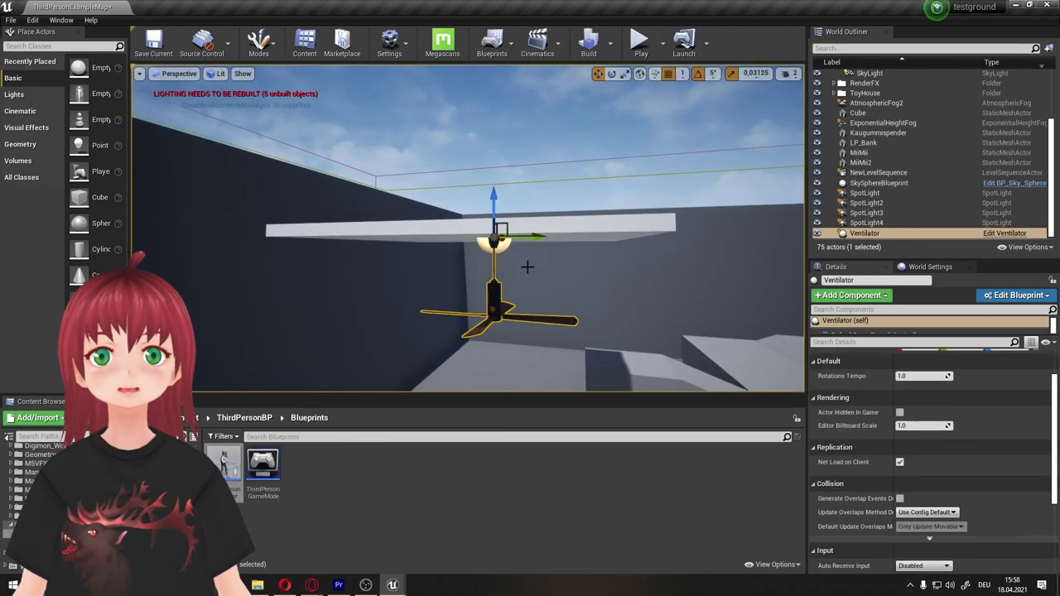
pyautogui.moveTo(534, 236)
pyautogui.mouseDown()
pyautogui.moveTo(438, 237)
pyautogui.moveTo(597, 250)
pyautogui.mouseUp()
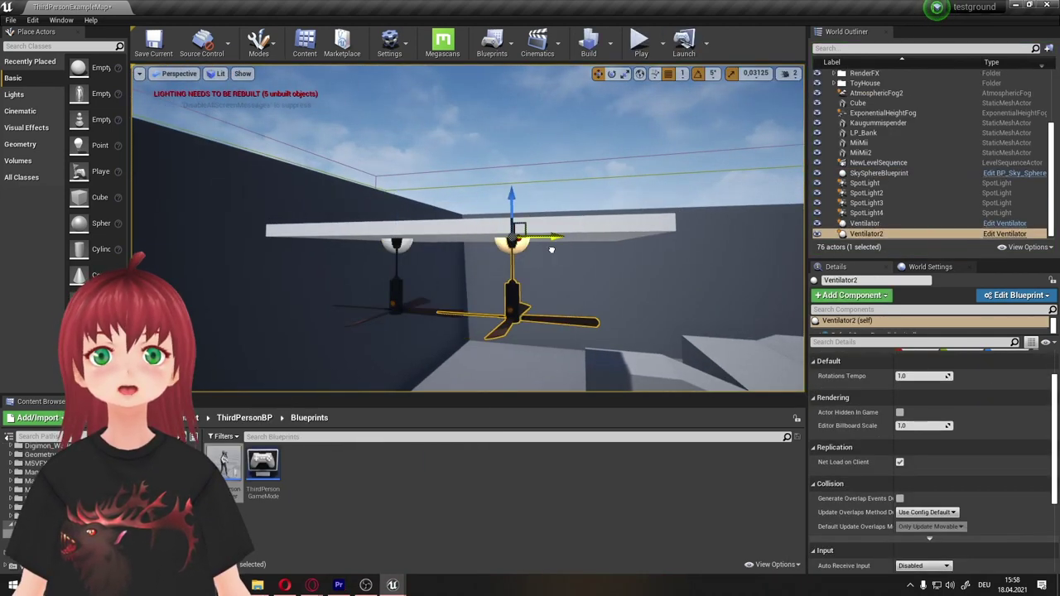
pyautogui.click(377, 300)
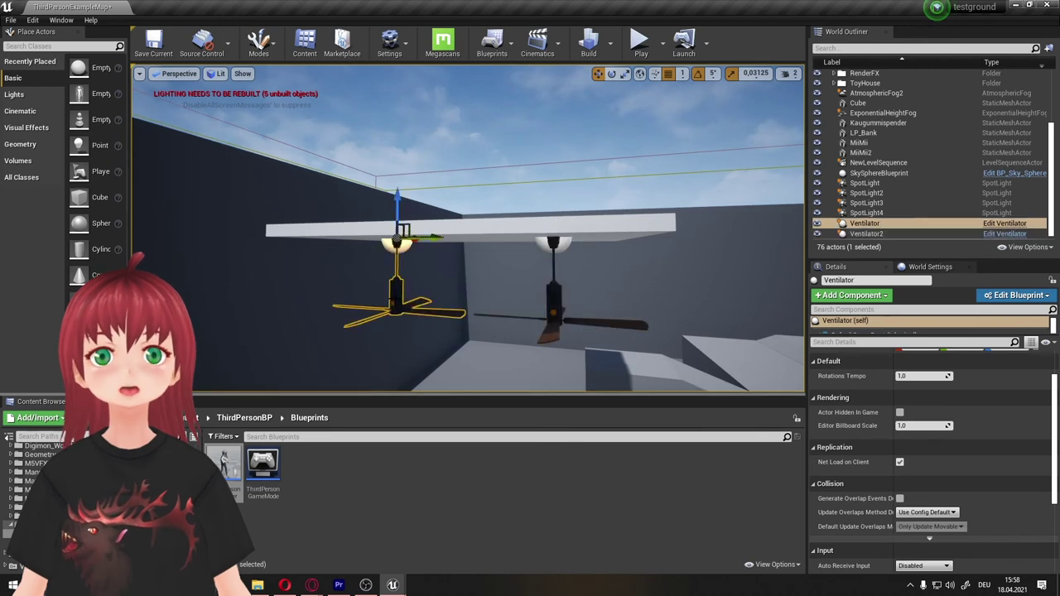
pyautogui.click(514, 298)
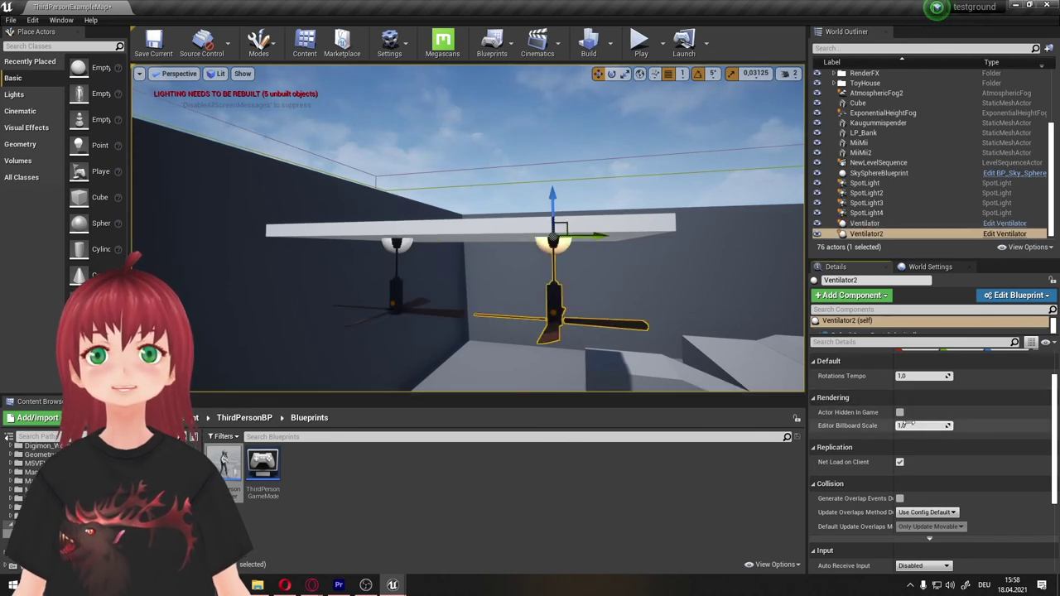
pyautogui.write('2')
pyautogui.press('Return')
# Step: Save the map and play-test both ceiling fans
pyautogui.click(172, 47)
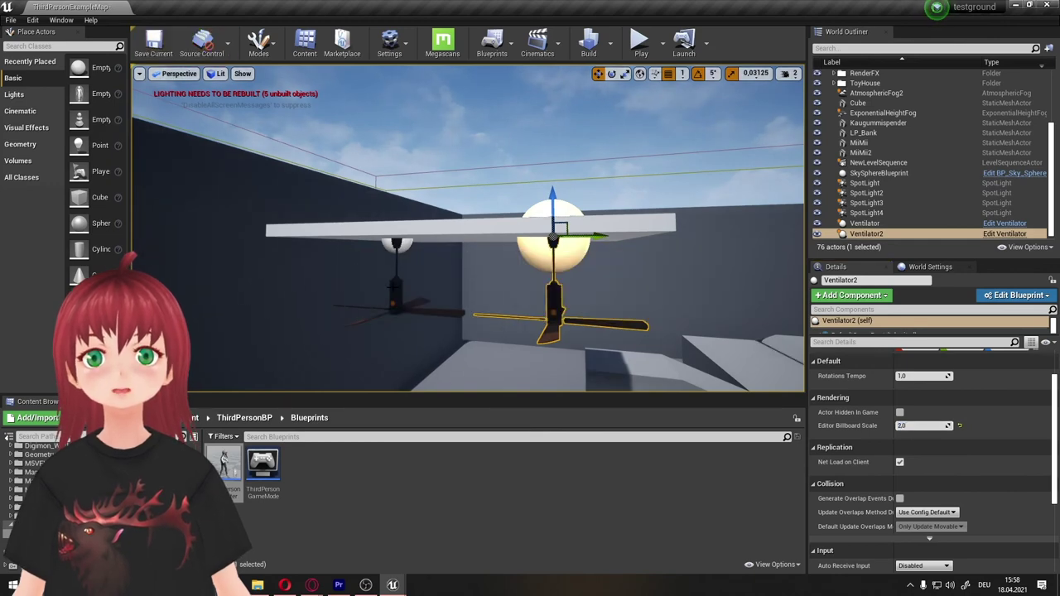
pyautogui.click(398, 302)
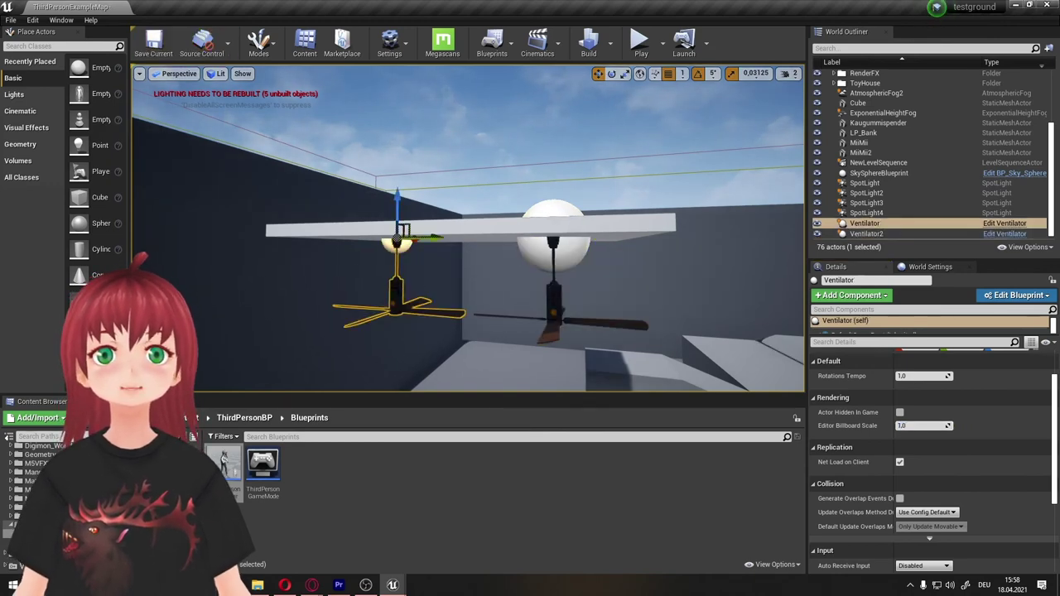
pyautogui.click(639, 43)
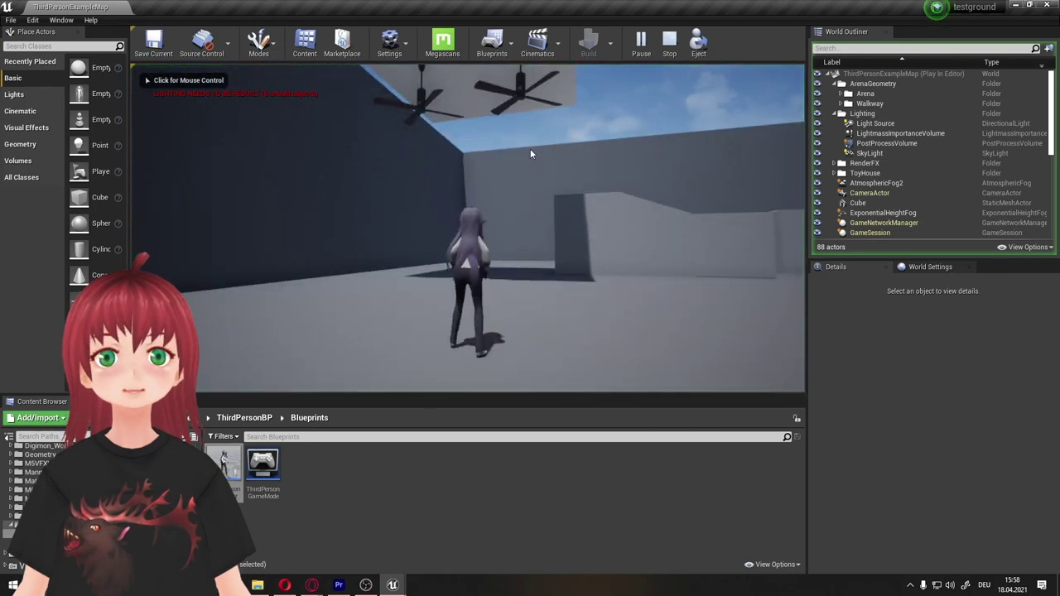
pyautogui.click(531, 153)
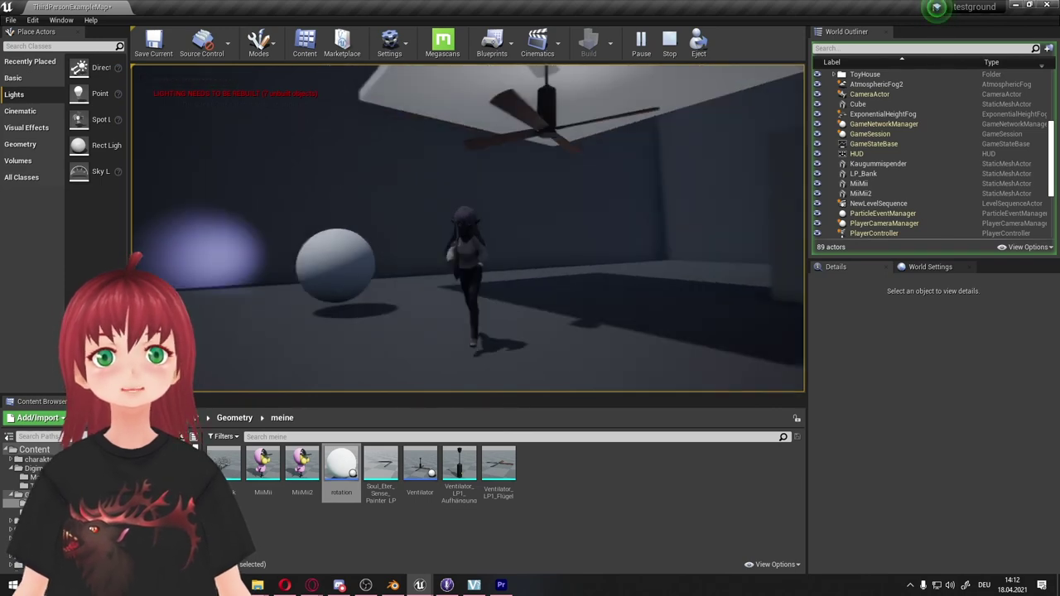
pyautogui.press('Escape')
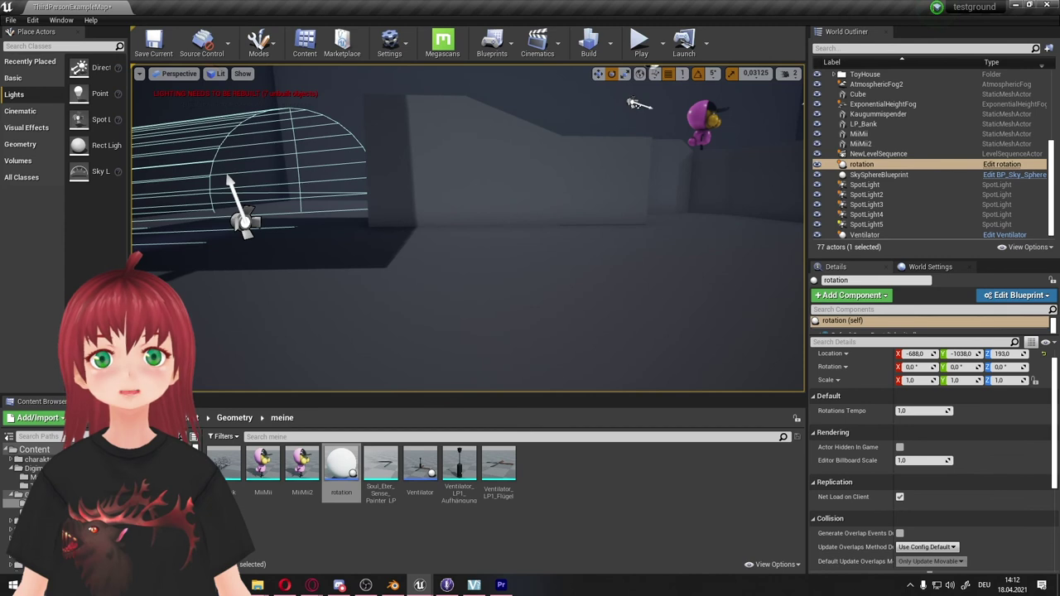
# Step: Open ThirdPersonCharacter from the ThirdPersonBP > Blueprints folder in the Content Browser
pyautogui.click(33, 542)
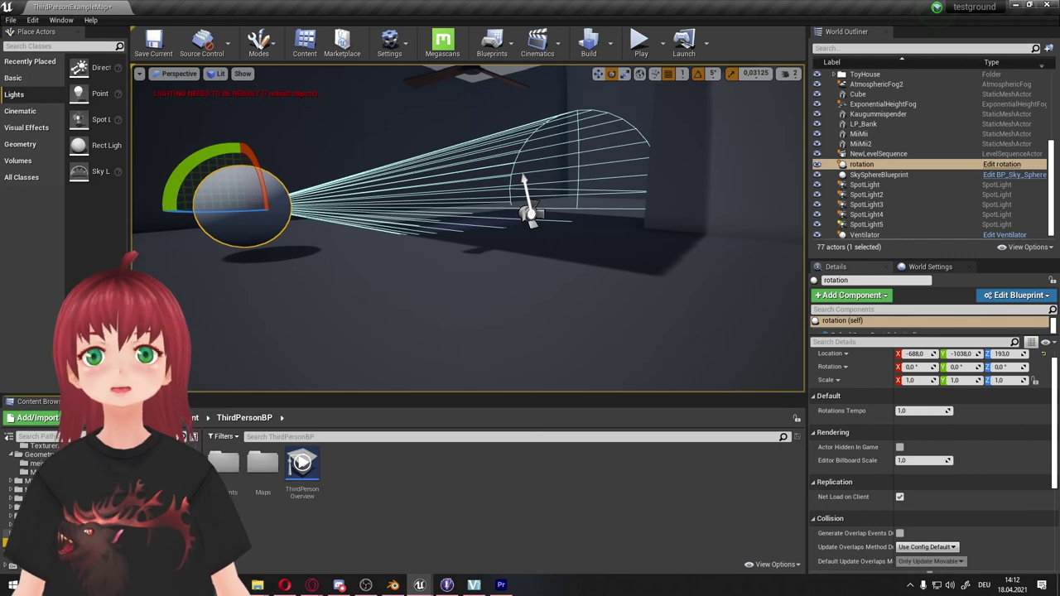
pyautogui.doubleClick(222, 464)
pyautogui.doubleClick(224, 464)
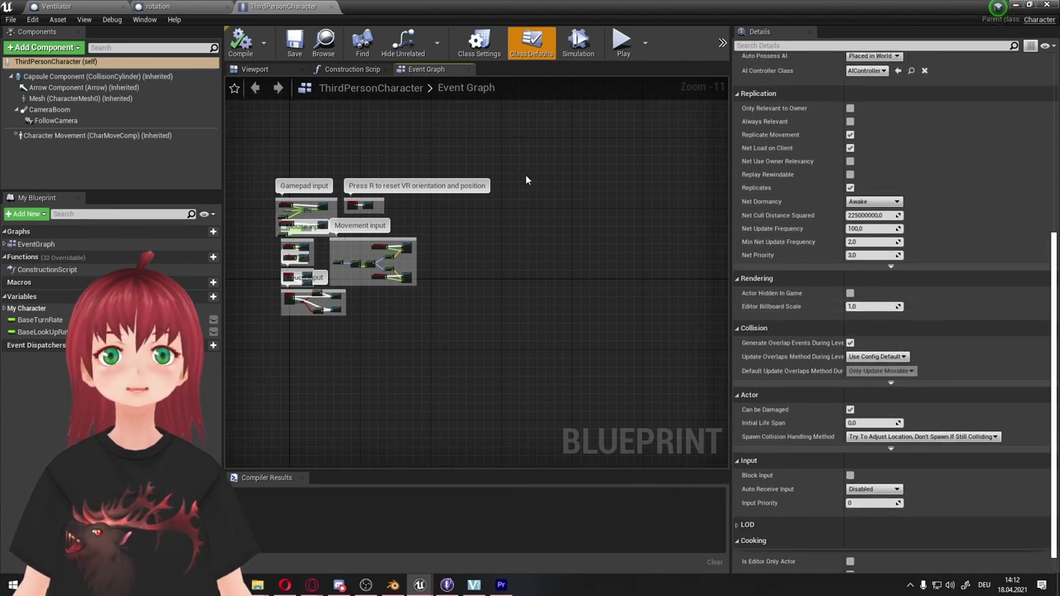
# Step: Give the character's Mesh component Skeletal Mesh SK_Nora and Anim Class Nora_AnimBP
pyautogui.click(254, 69)
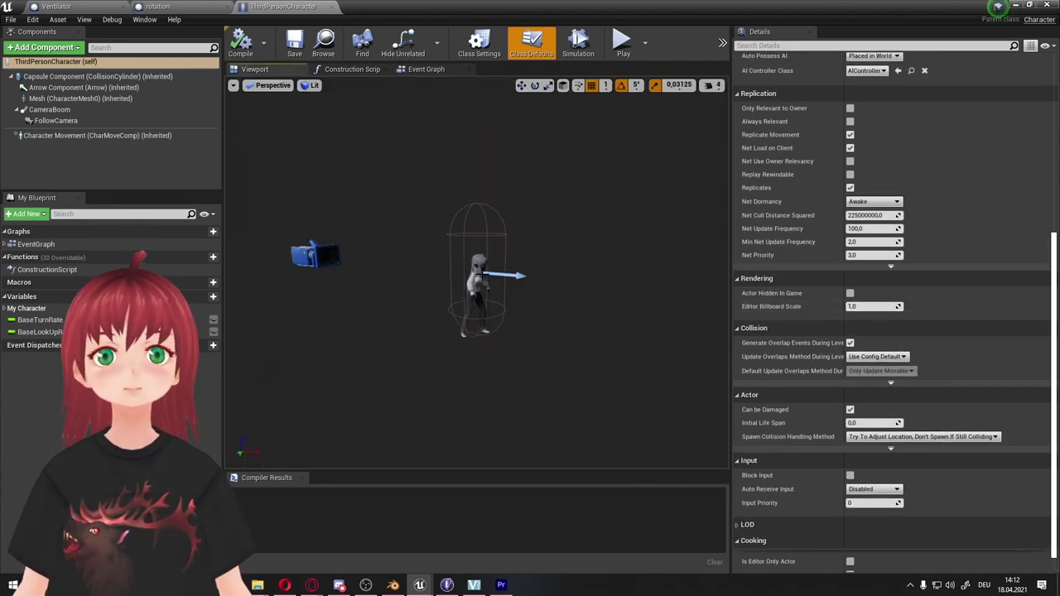
pyautogui.click(478, 282)
pyautogui.scroll(3, 901, 303)
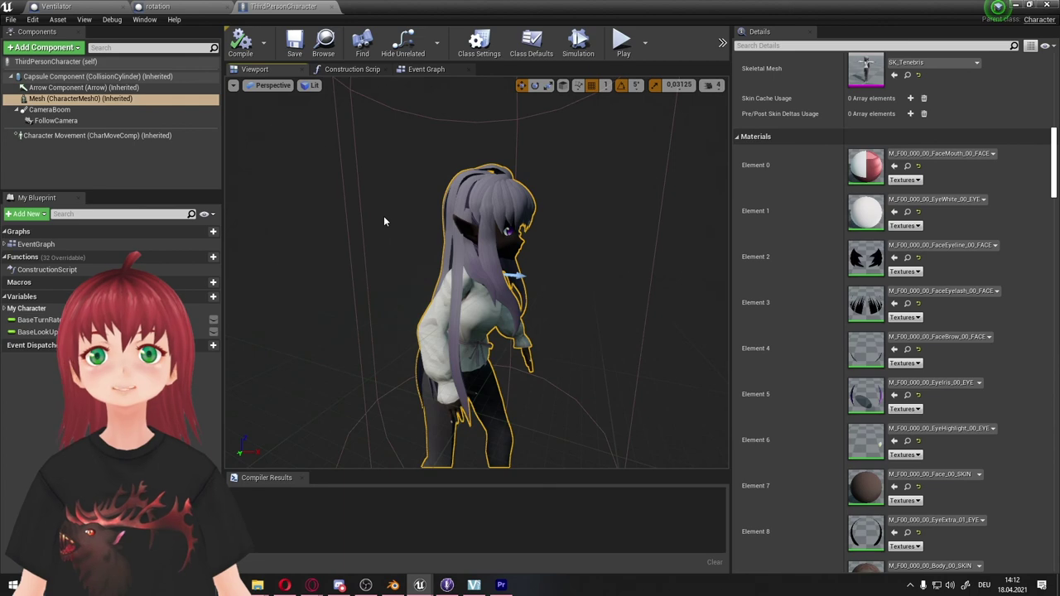
pyautogui.scroll(1, 879, 215)
pyautogui.click(913, 151)
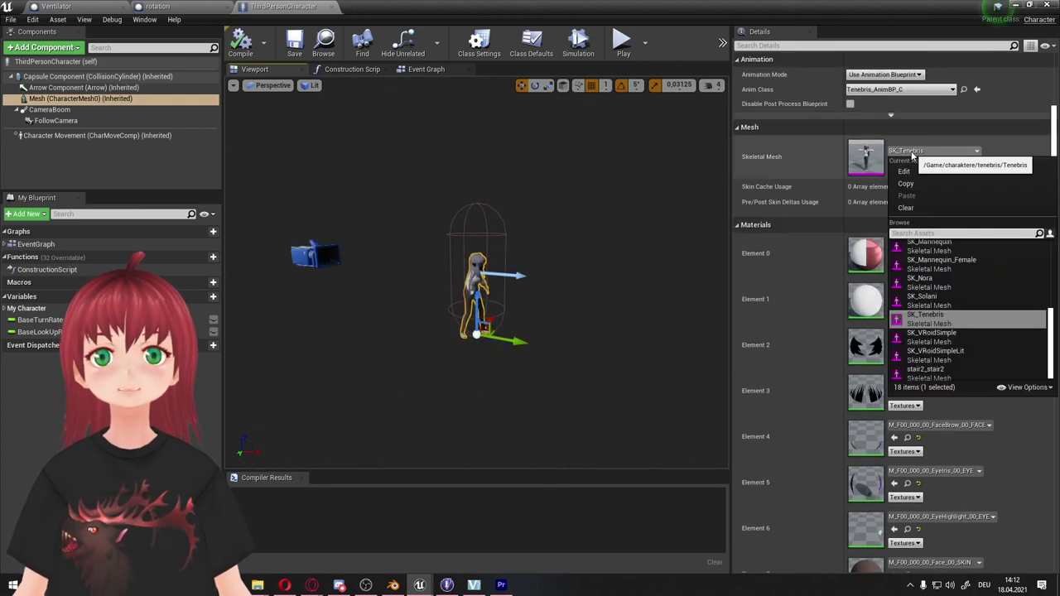
pyautogui.write('no')
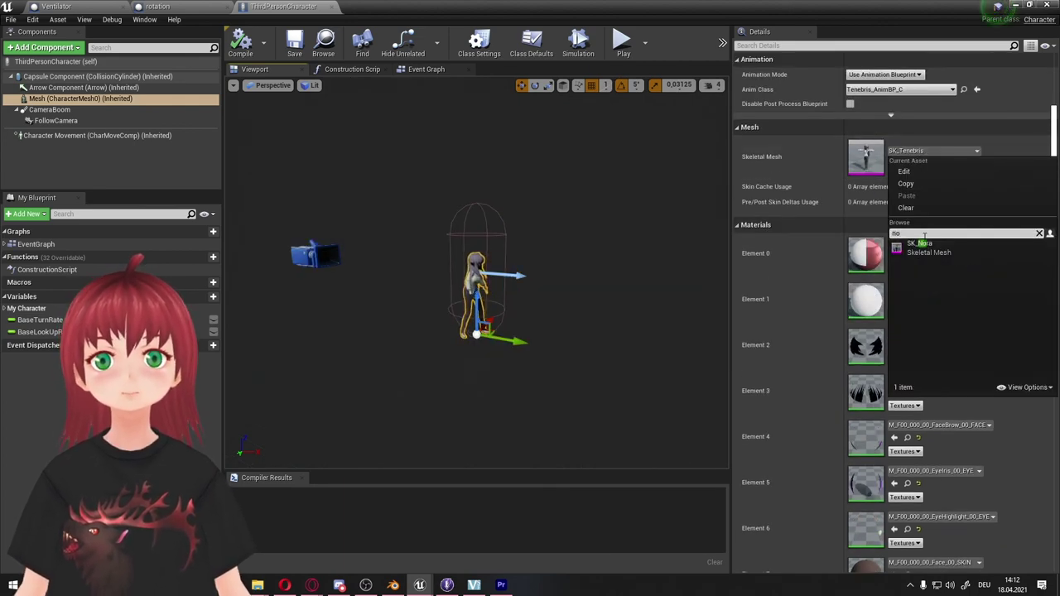
pyautogui.press('Escape')
pyautogui.click(903, 91)
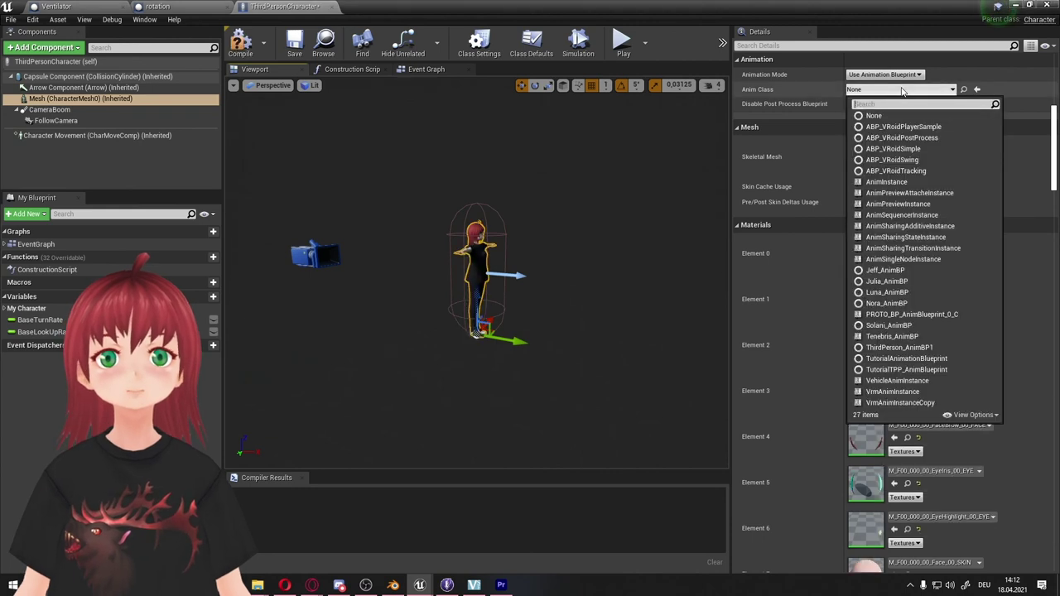
pyautogui.write('no')
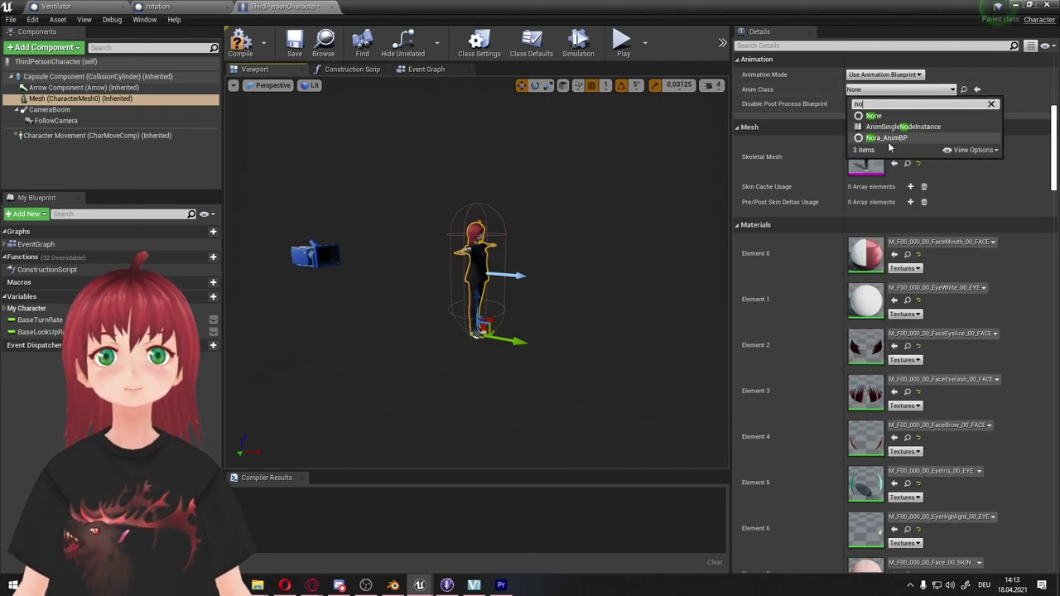
pyautogui.click(886, 139)
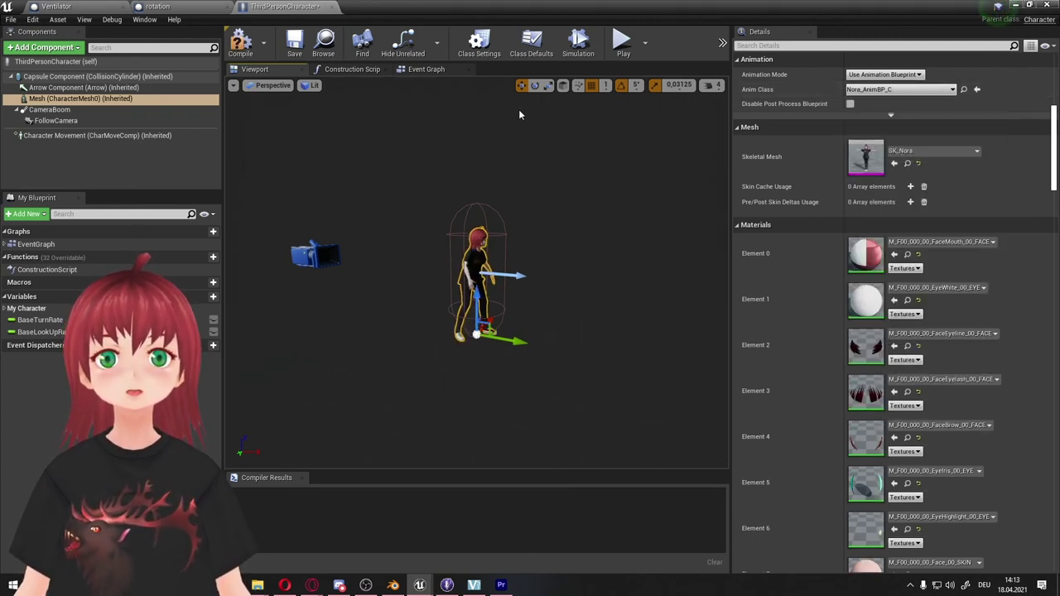
# Step: Compile, save and close the ThirdPersonCharacter blueprint
pyautogui.click(240, 43)
pyautogui.click(294, 42)
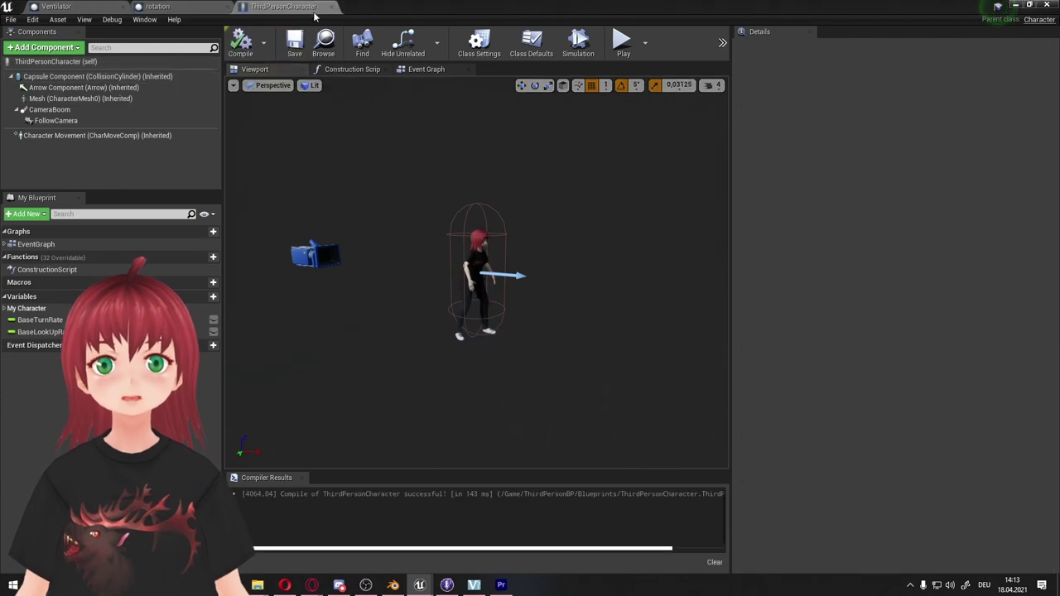
pyautogui.click(331, 6)
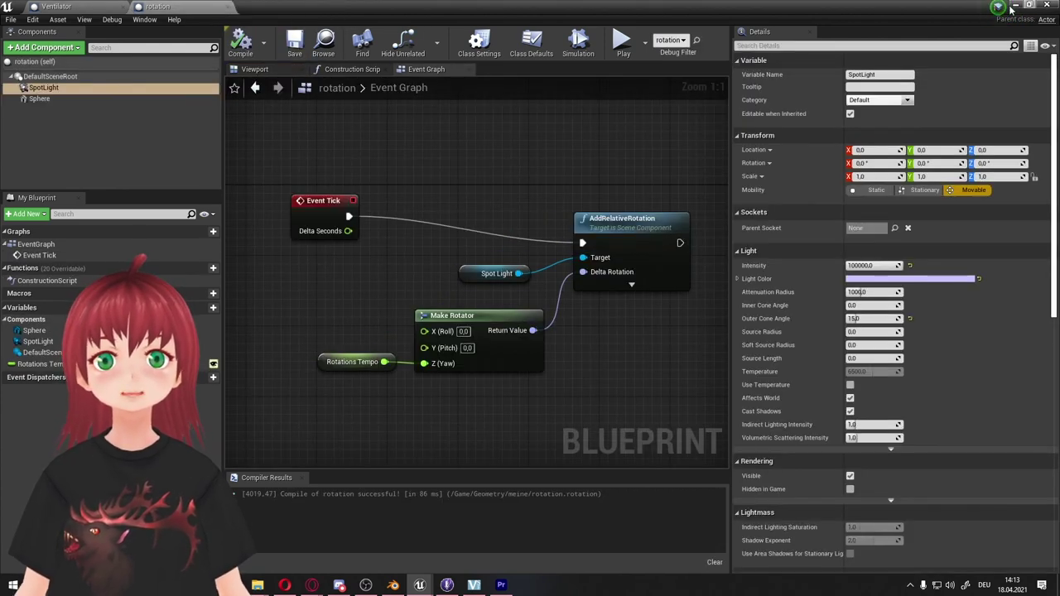
# Step: Minimize the rotation blueprint and play the level as the new Nora character
pyautogui.click(1013, 6)
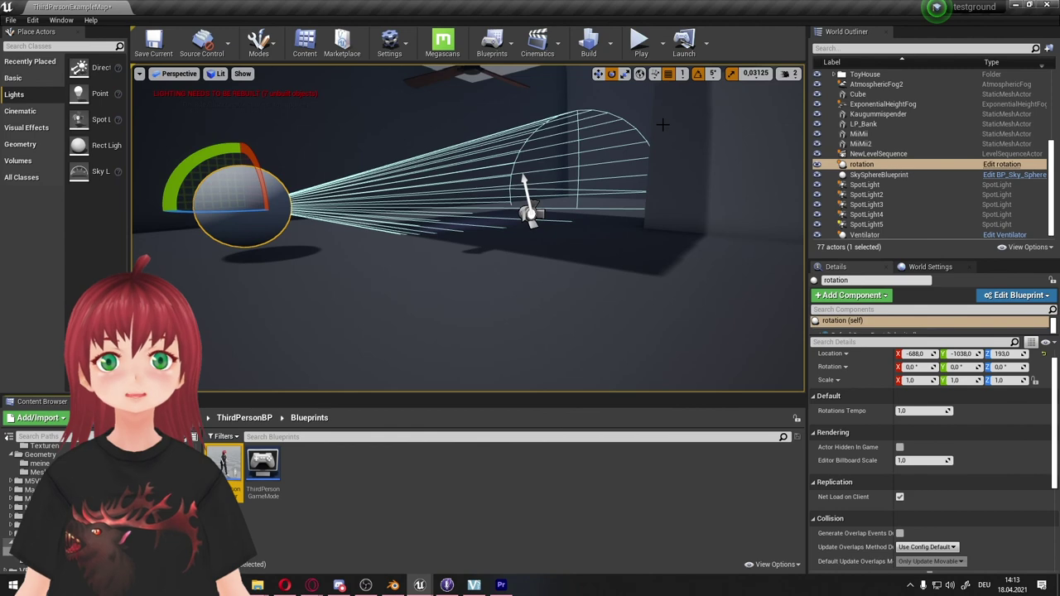
pyautogui.click(639, 46)
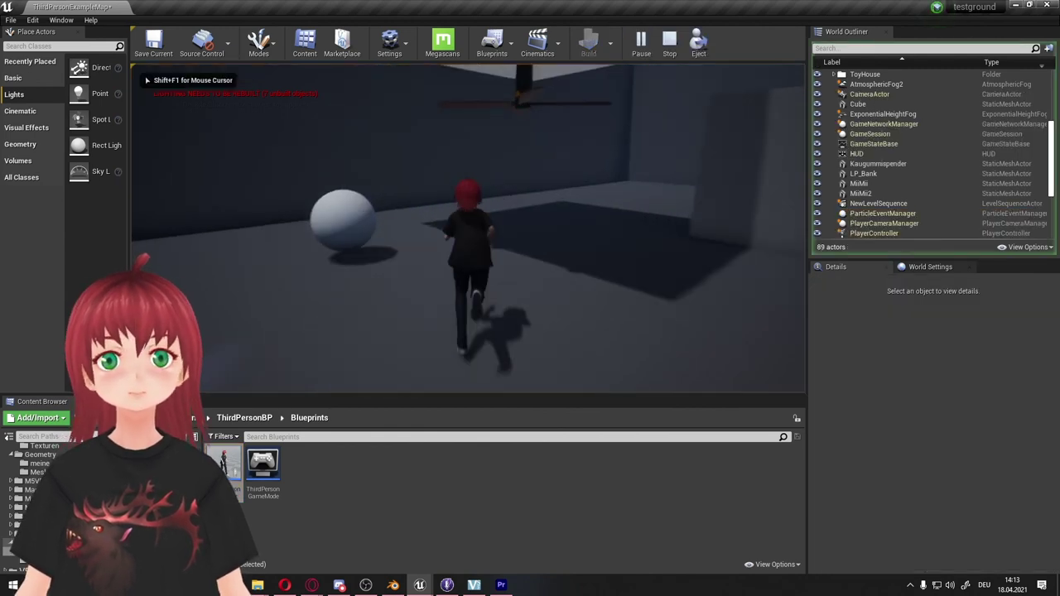